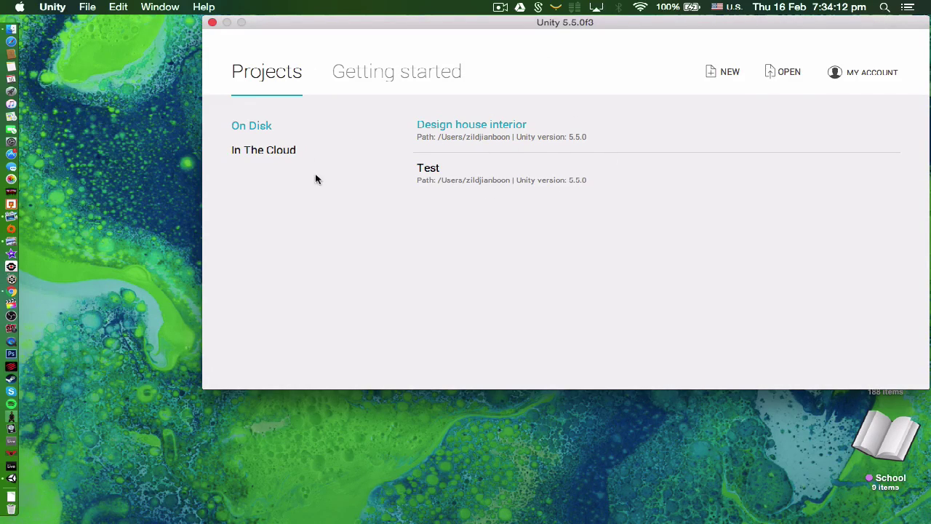
Start a new 3D project in Unity Hub, name it 'House project', and create it.
click(728, 74)
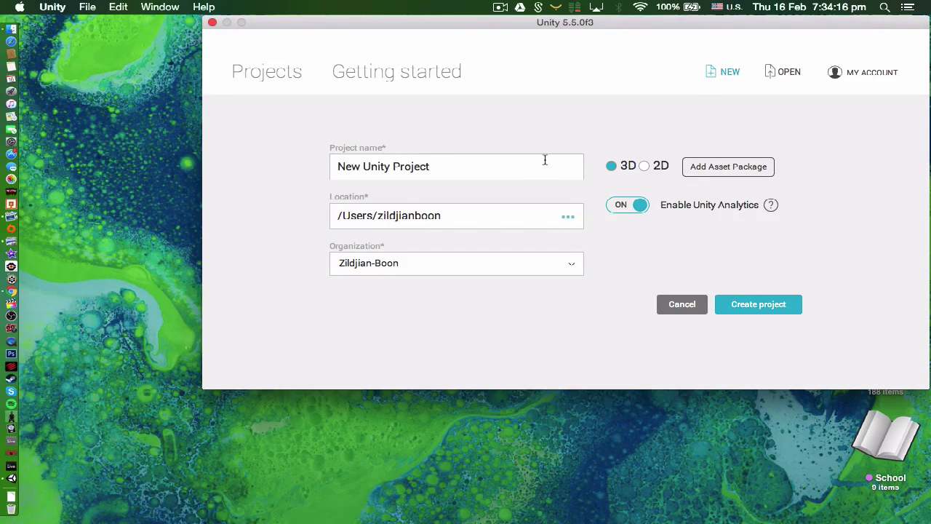
drag(488, 167, 223, 145)
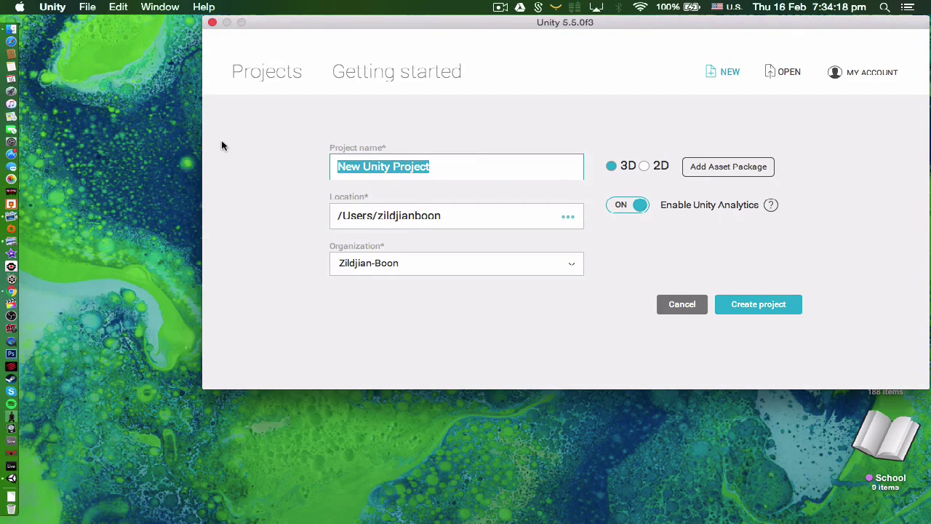
key(BackSpace)
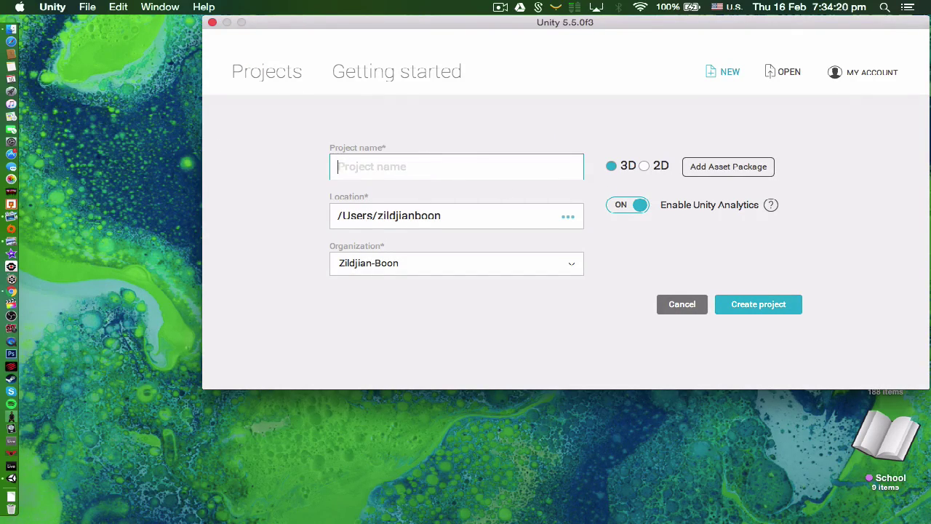
text(House project)
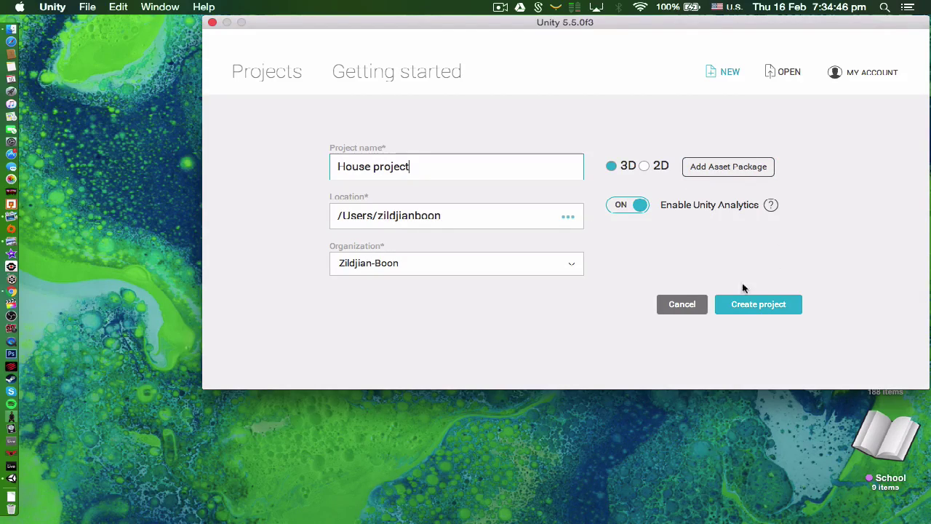
click(683, 304)
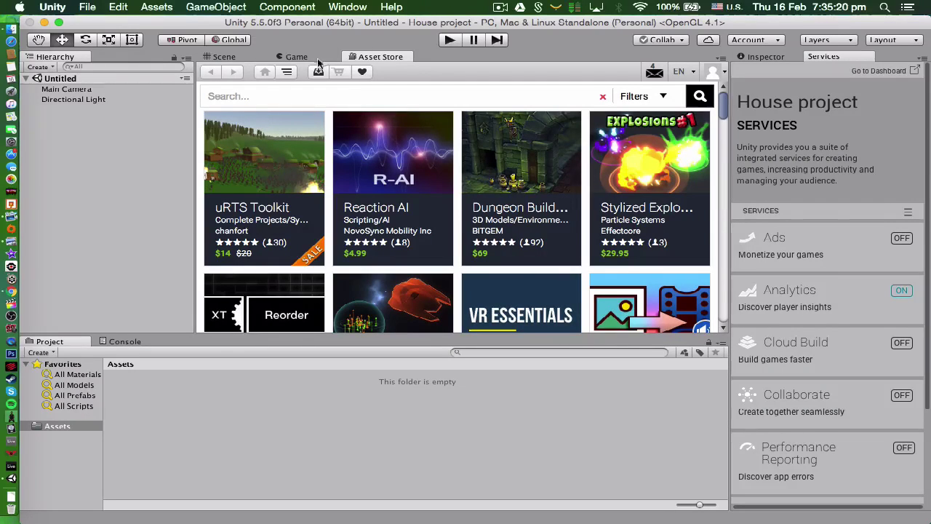
Scroll through the Asset Store front page and back to the top while the editor loads.
scroll(573, 210, down, 3)
scroll(572, 209, up, 3)
scroll(387, 155, down, 5)
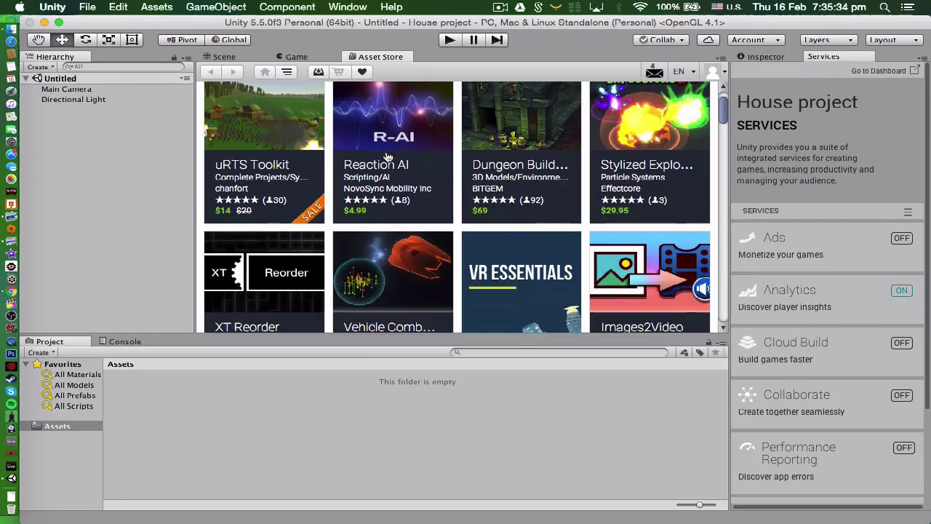
scroll(387, 155, up, 5)
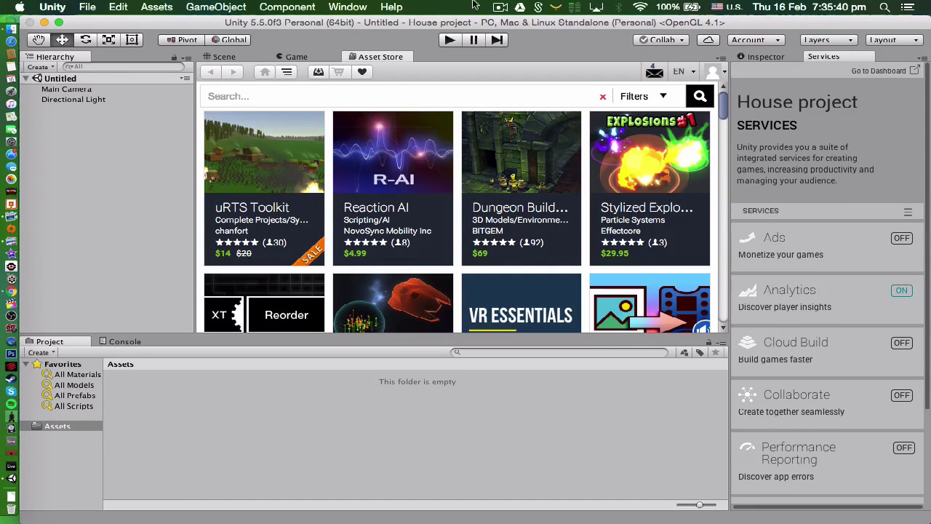
click(45, 7)
click(46, 7)
click(88, 7)
click(87, 6)
click(191, 6)
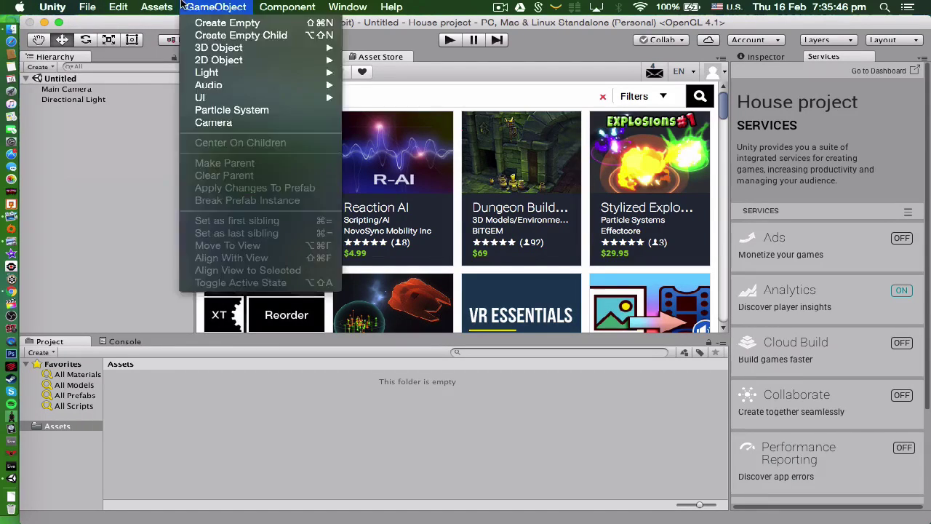
mouse_move(88, 7)
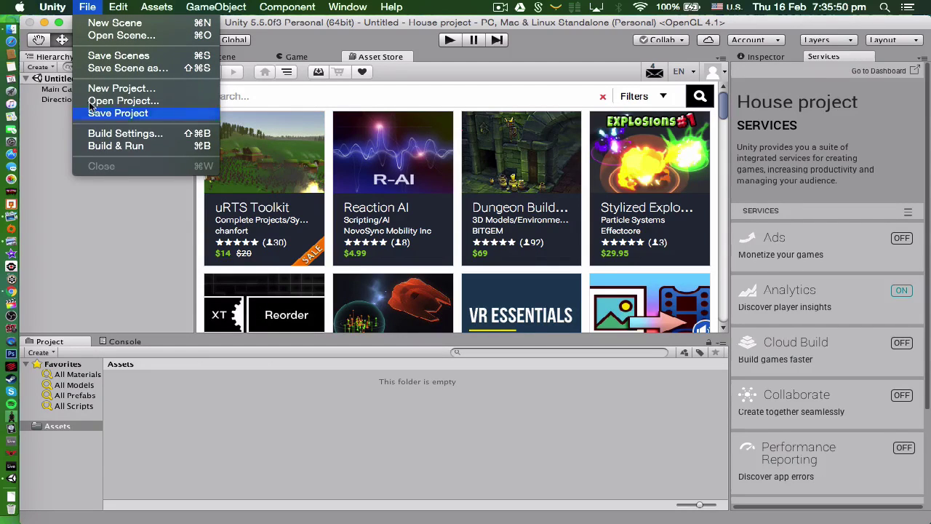
mouse_move(118, 6)
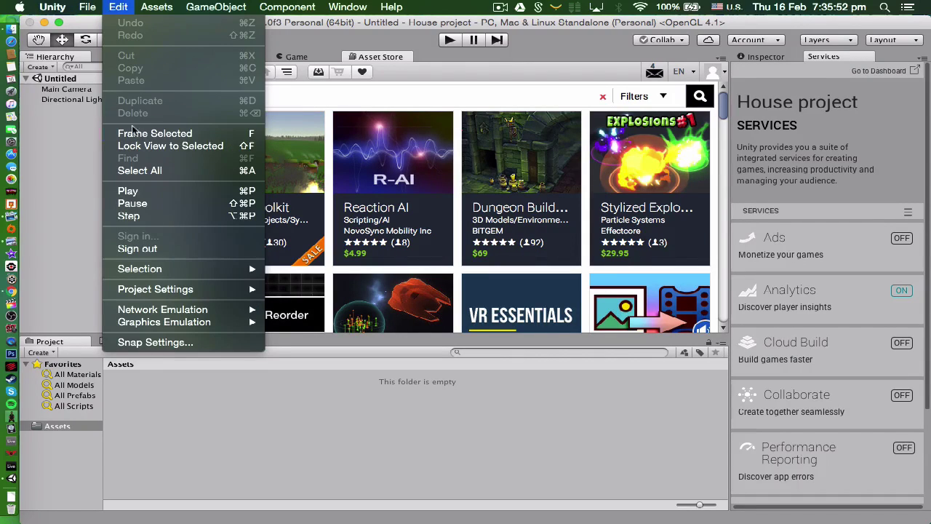
mouse_move(184, 7)
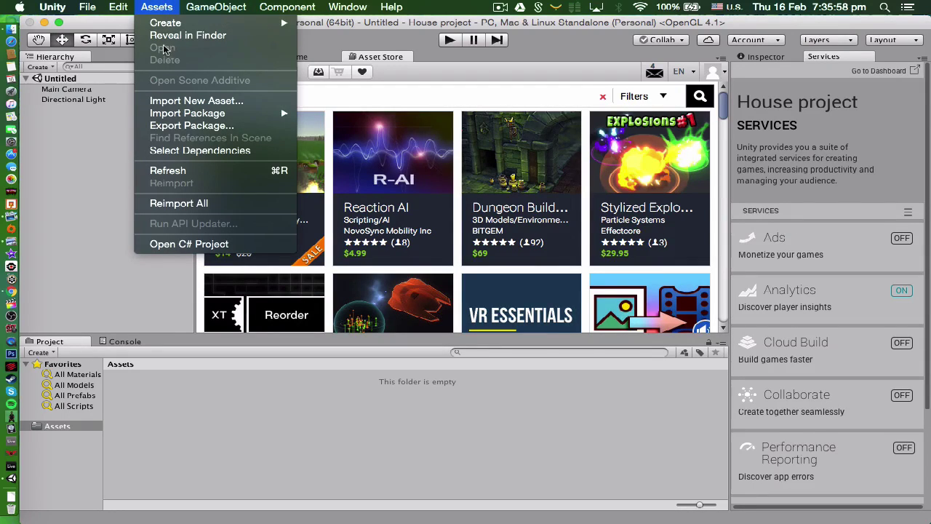
mouse_move(181, 118)
mouse_move(215, 6)
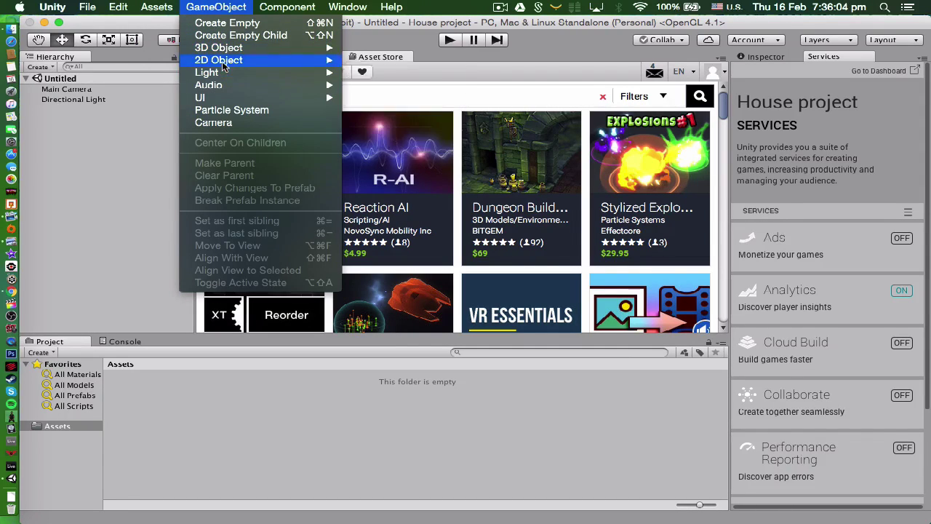
mouse_move(294, 4)
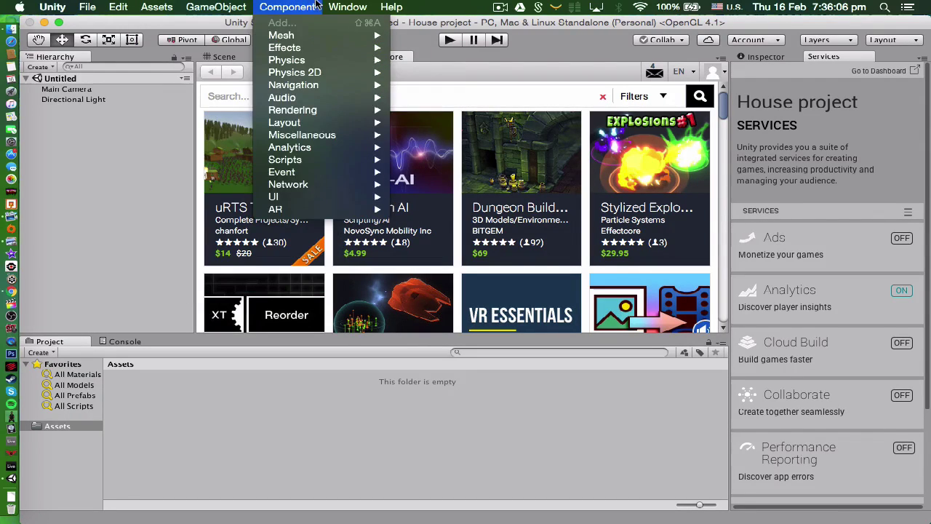
click(294, 6)
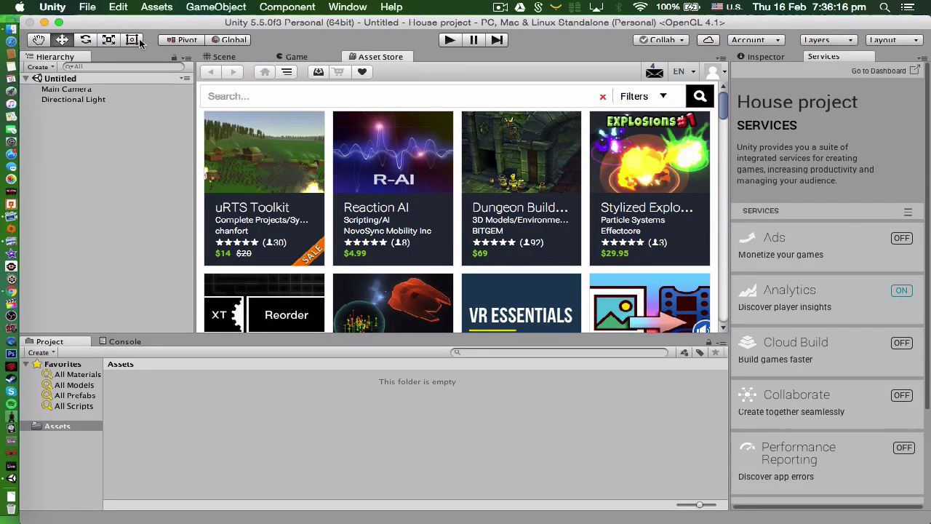
Toggle the Hand and Move tools, browse the Asset Store page, then show the Game view.
click(37, 40)
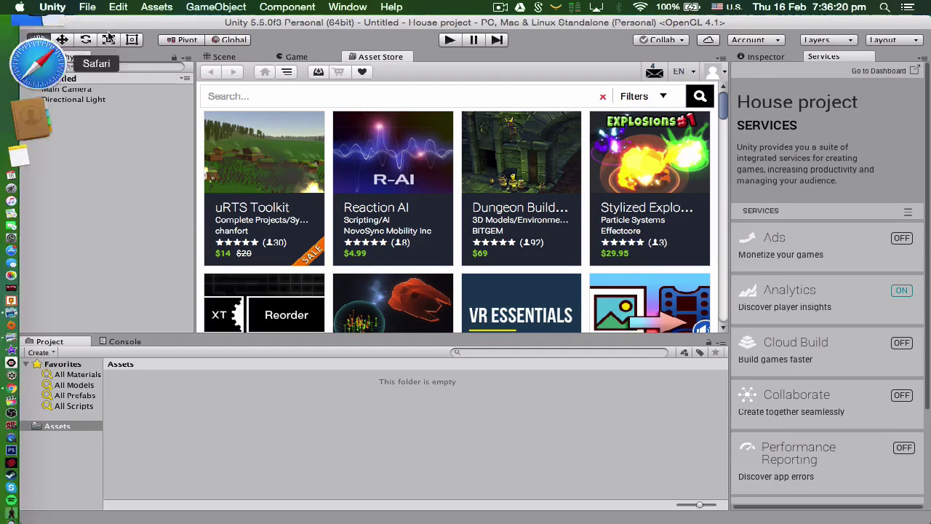
click(62, 40)
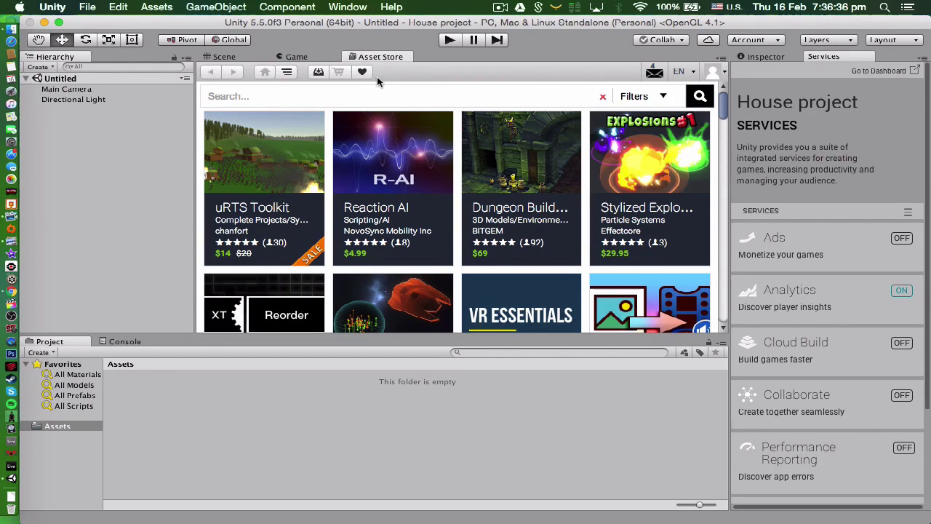
scroll(492, 272, down, 1)
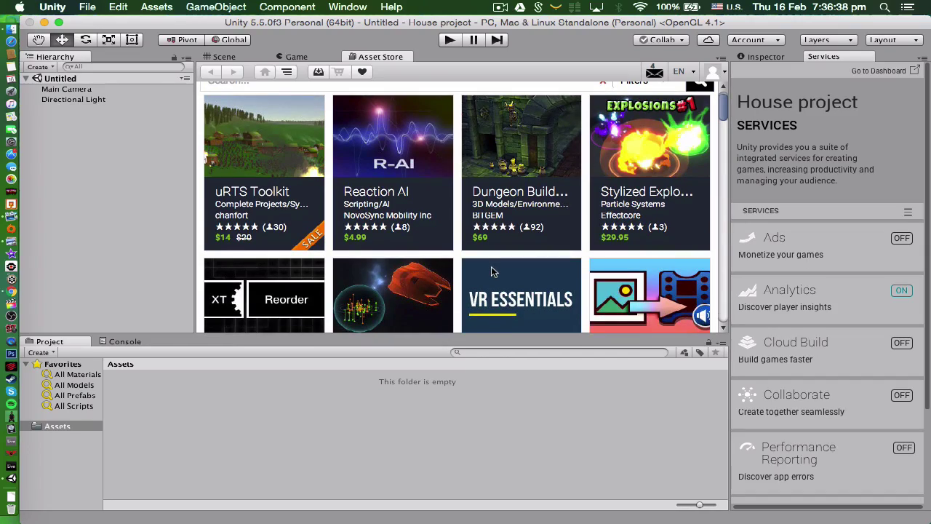
scroll(492, 272, down, 10)
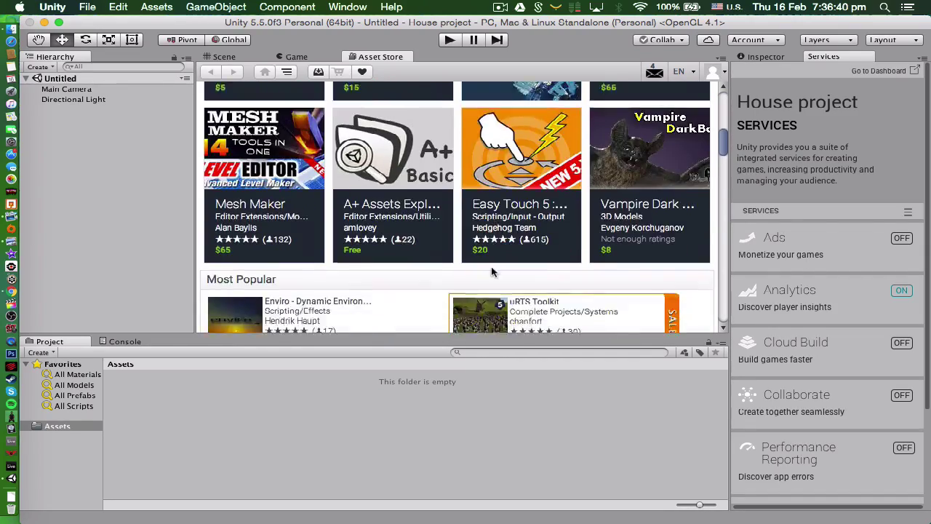
scroll(491, 270, down, 10)
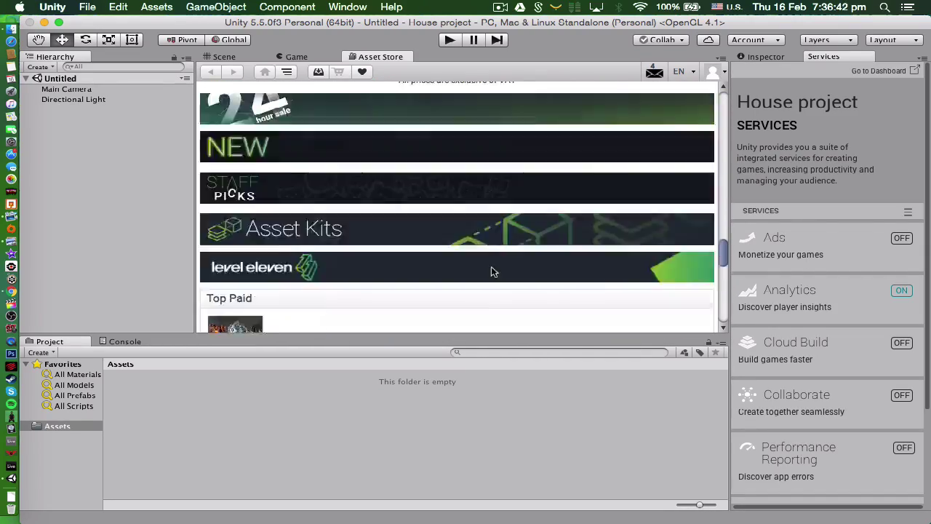
scroll(491, 271, up, 20)
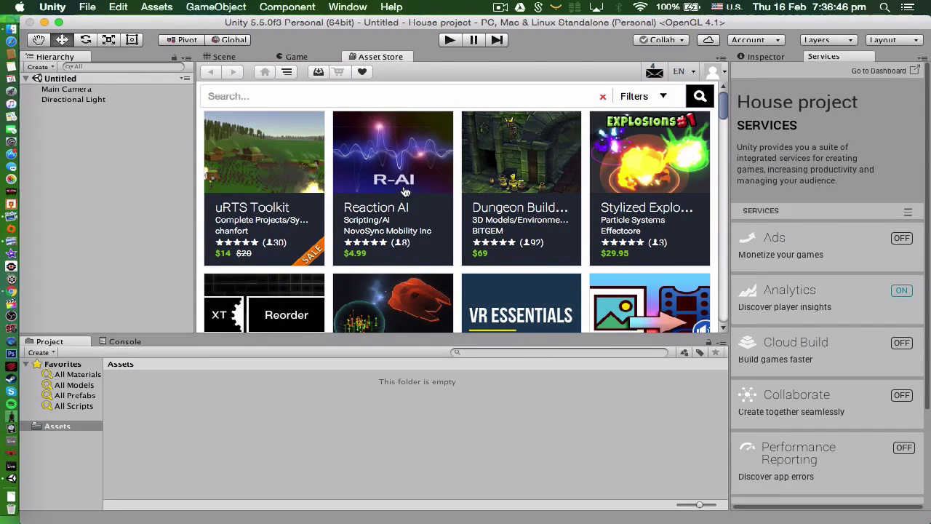
scroll(404, 190, down, 3)
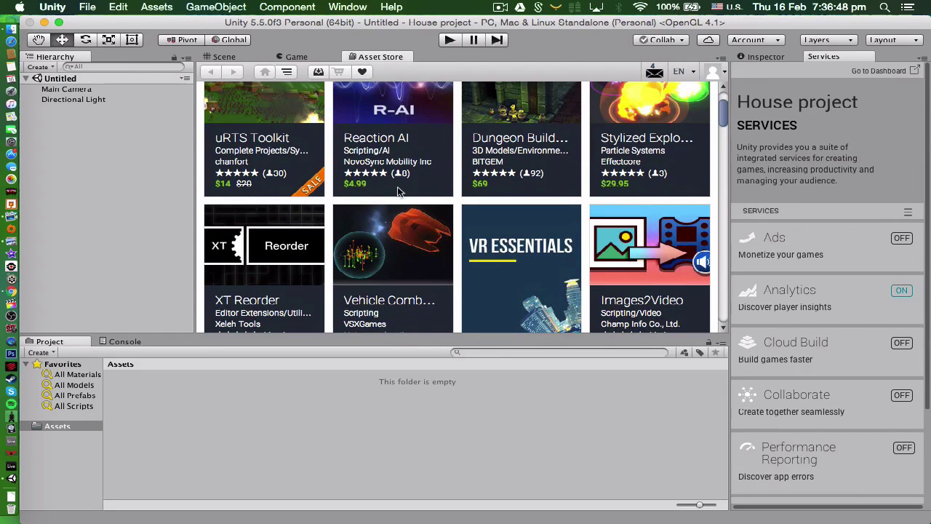
scroll(399, 191, up, 3)
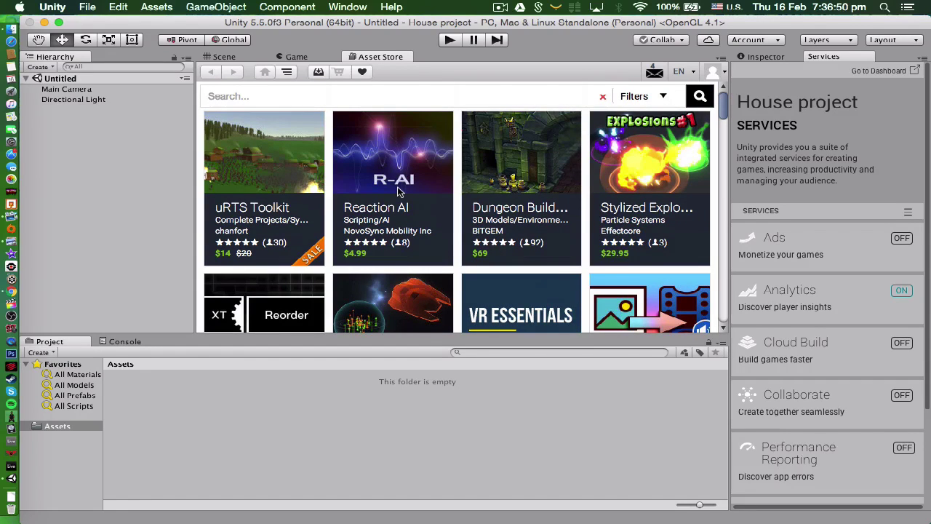
click(287, 56)
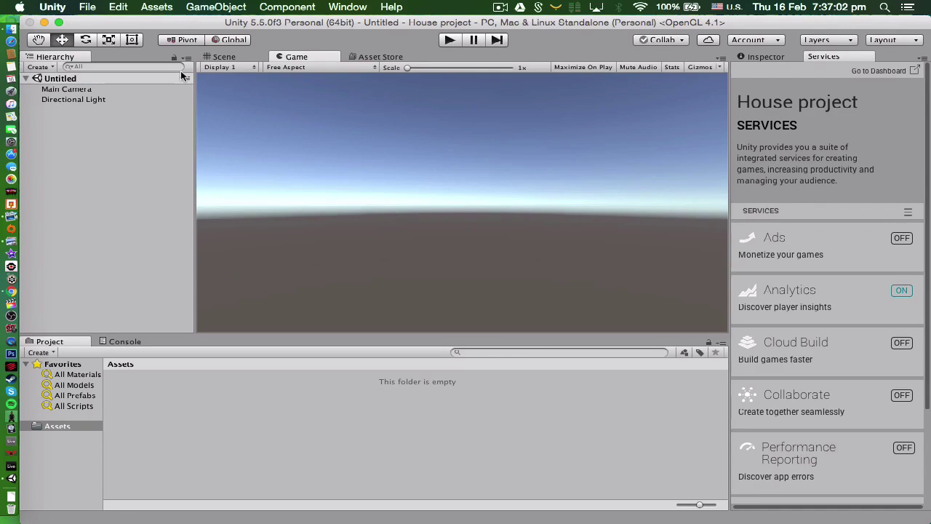
click(215, 57)
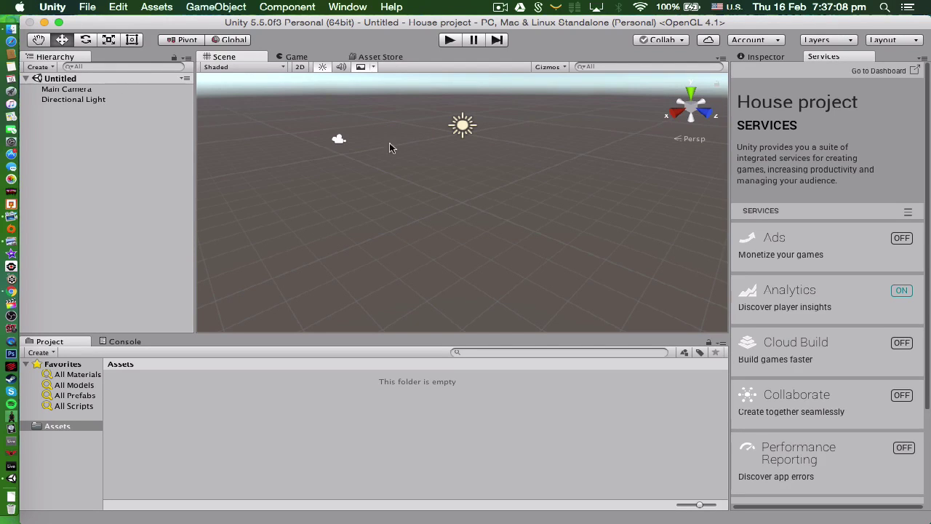
scroll(407, 201, down, 5)
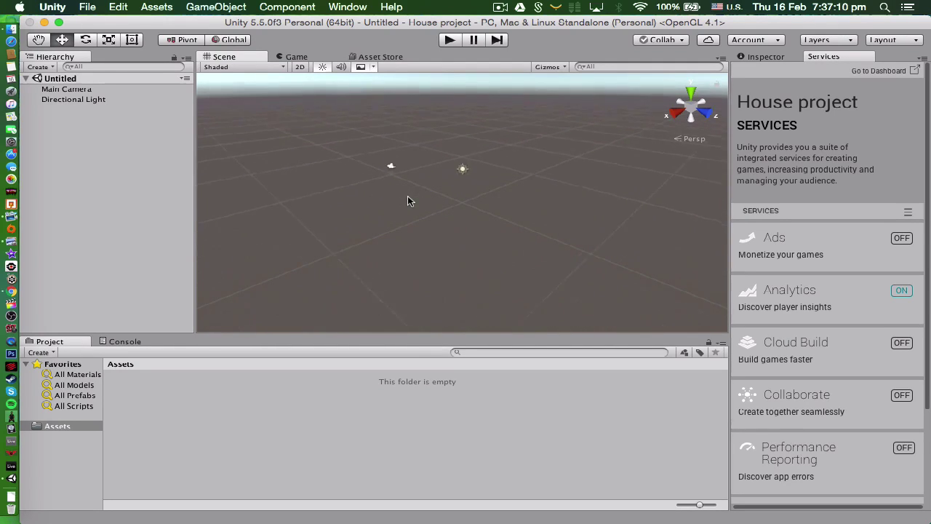
scroll(407, 201, down, 3)
scroll(407, 201, down, 2)
scroll(407, 191, up, 4)
scroll(459, 162, up, 2)
scroll(489, 112, down, 2)
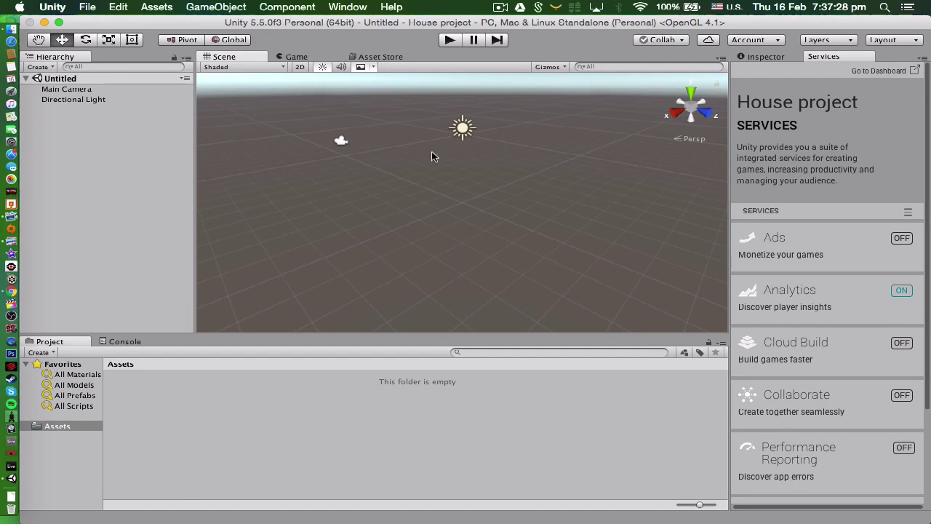
scroll(483, 156, down, 1)
scroll(484, 157, up, 3)
scroll(484, 157, down, 2)
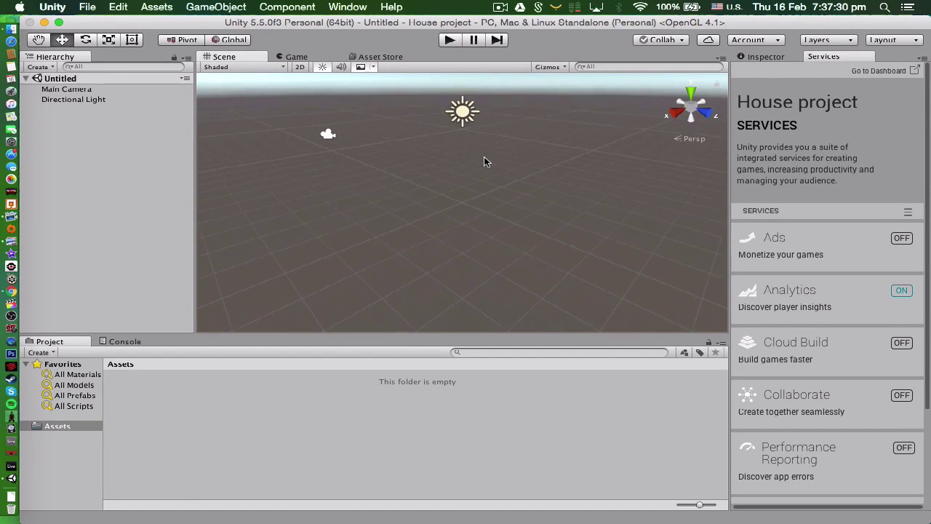
scroll(469, 115, down, 2)
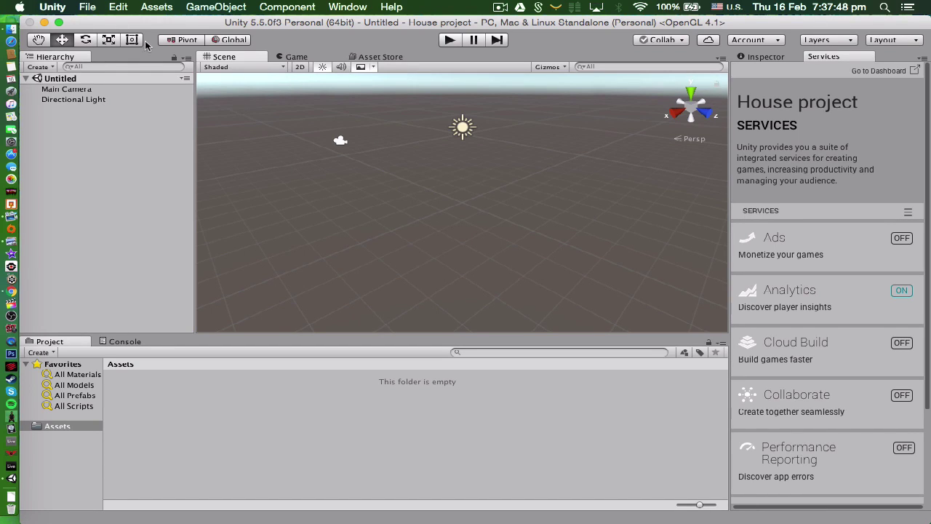
click(62, 39)
click(85, 39)
click(38, 40)
drag(262, 136, 294, 186)
drag(445, 206, 572, 200)
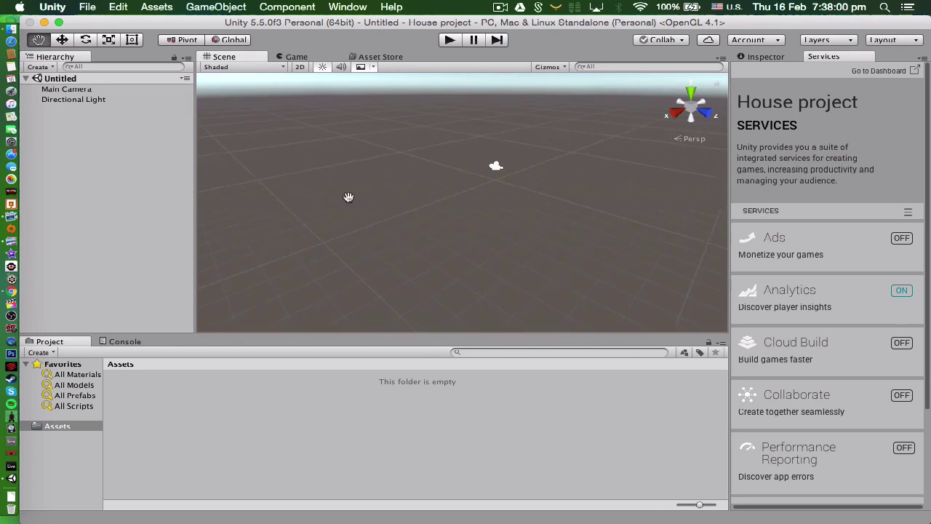
drag(642, 206, 308, 206)
key(Left)
key(Up)
key(Down)
key(Right)
key(Up)
key(Left)
key(Down)
key(Right)
key(Up)
Slide the Directional Light along its X axis with the Move tool.
click(61, 40)
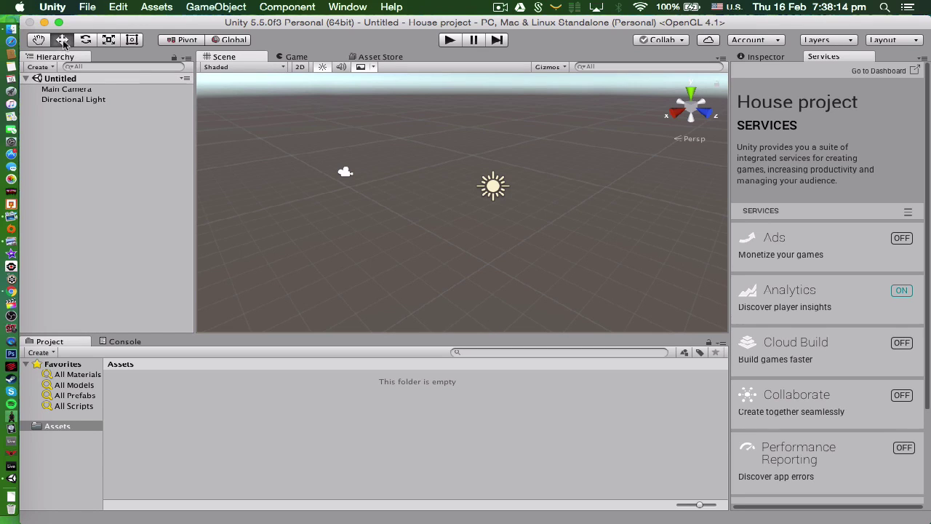
click(493, 184)
click(423, 243)
key(Right)
key(Left)
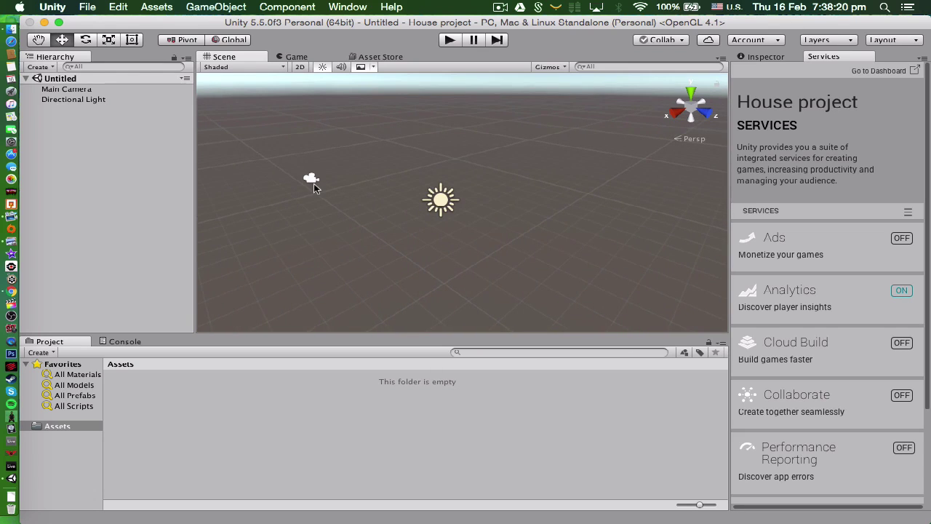
right_drag(313, 183, 429, 202)
key(Left)
key(Left)
click(435, 170)
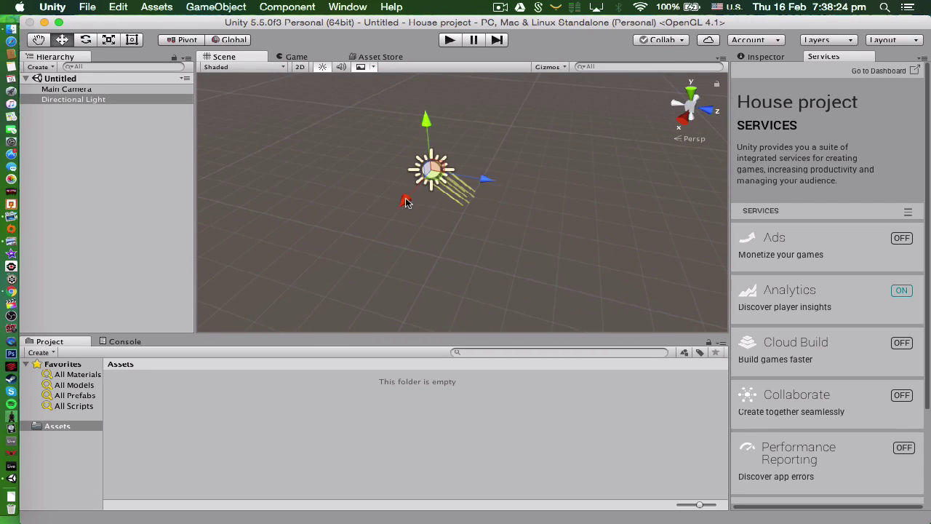
drag(406, 202, 433, 140)
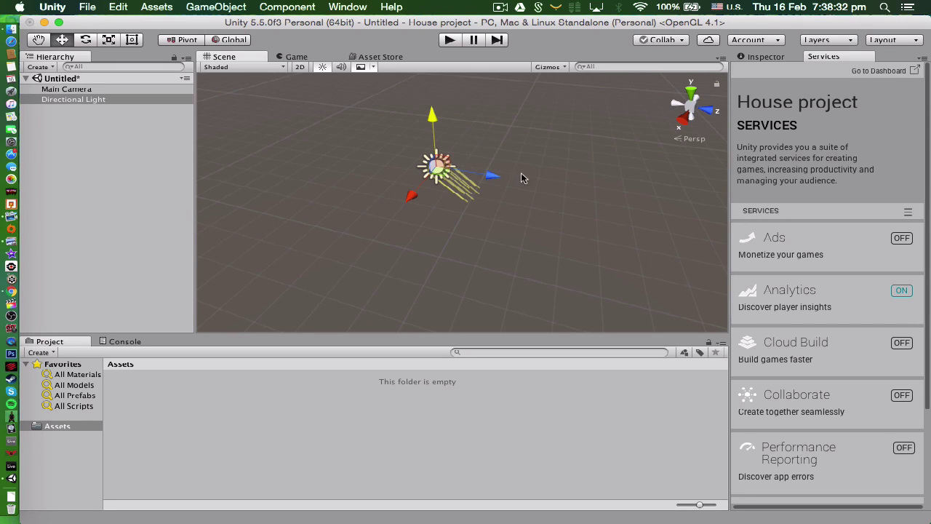
click(525, 224)
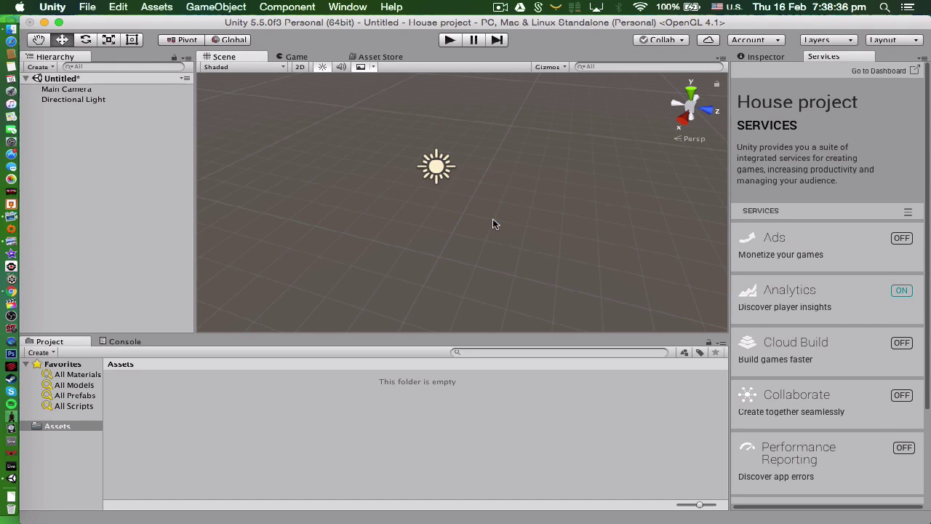
Rotate the Directional Light to a new angle with the Rotate tool.
click(84, 43)
click(442, 168)
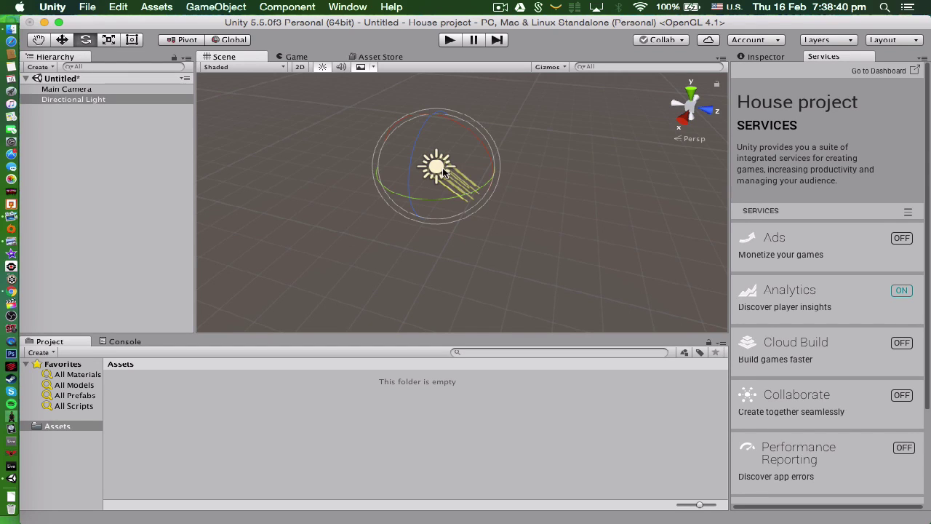
mouse_move(440, 199)
mouse_down()
mouse_move(473, 197)
mouse_move(423, 194)
mouse_move(454, 192)
mouse_up()
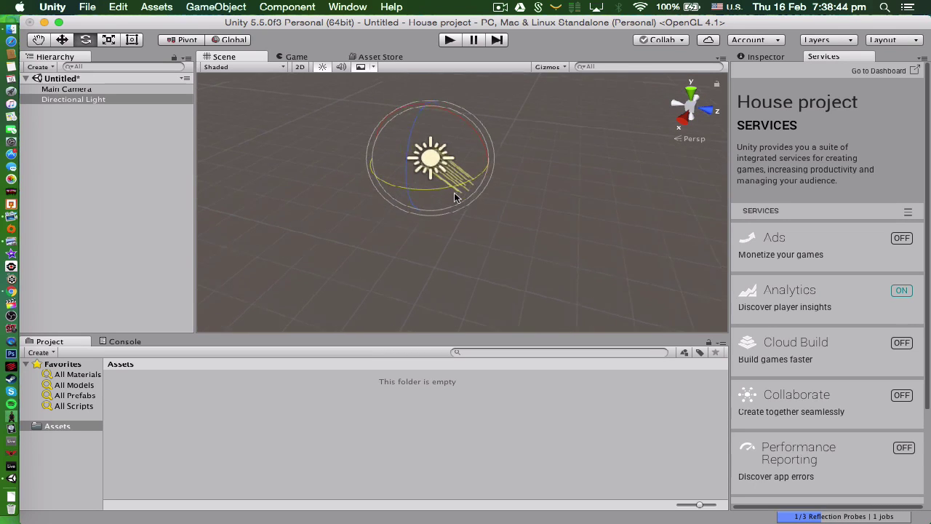
scroll(453, 192, up, 5)
click(467, 174)
scroll(466, 174, down, 5)
Add a Cube via GameObject > 3D Object > Cube.
click(211, 7)
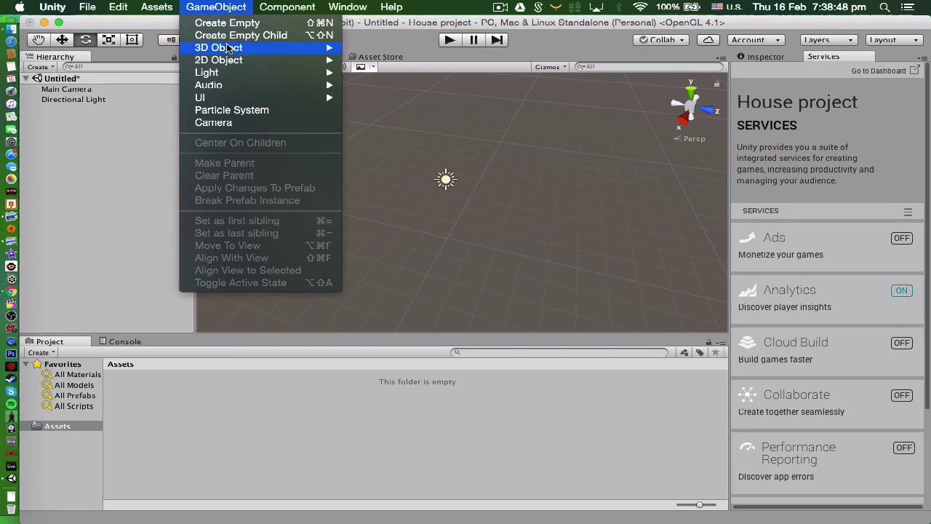
mouse_move(228, 50)
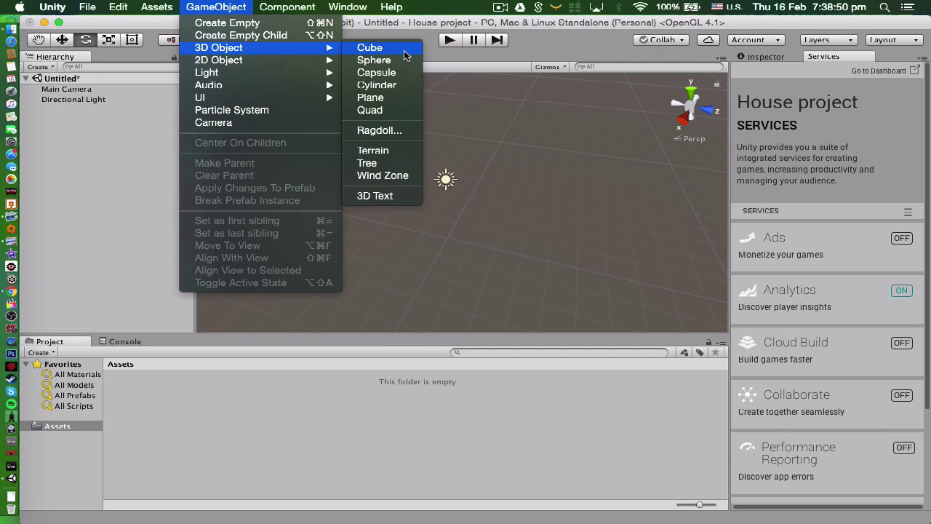
click(508, 184)
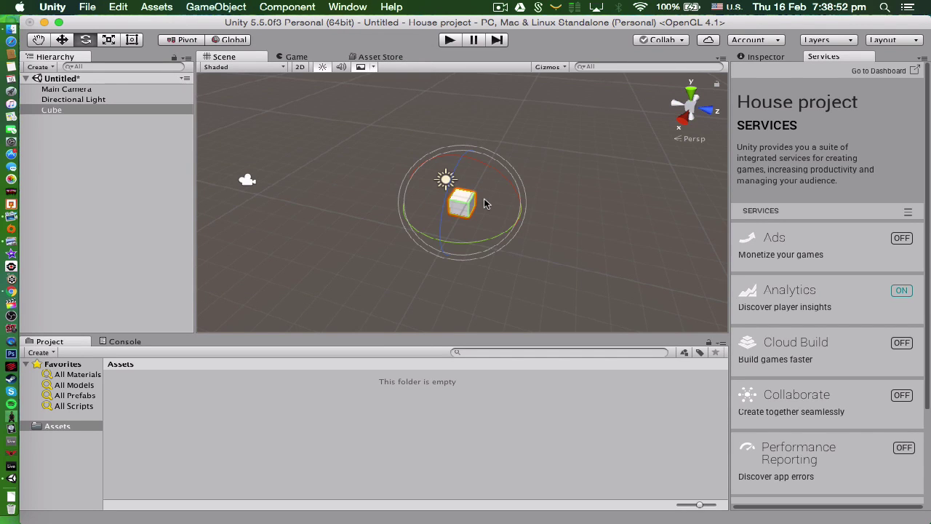
scroll(484, 201, up, 5)
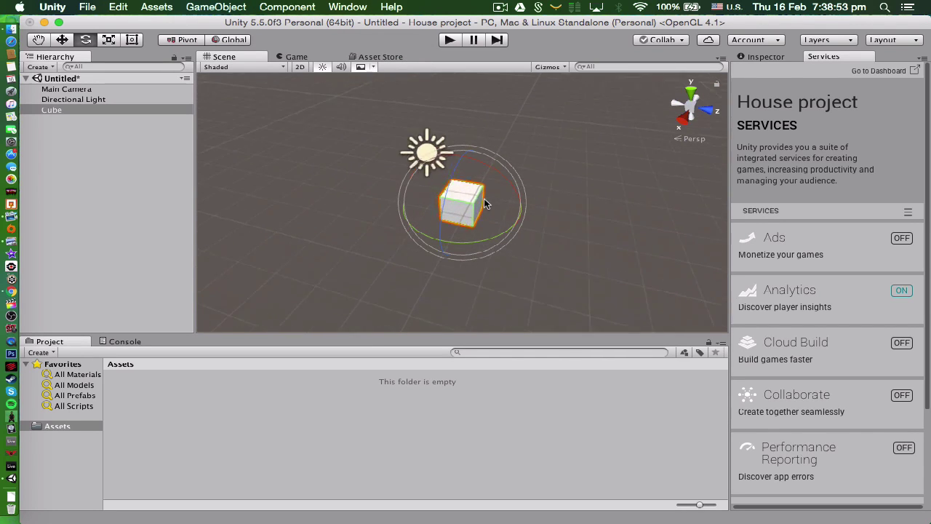
Raise the Cube along its Y axis and orbit the view around it.
click(62, 39)
drag(462, 170, 218, 109)
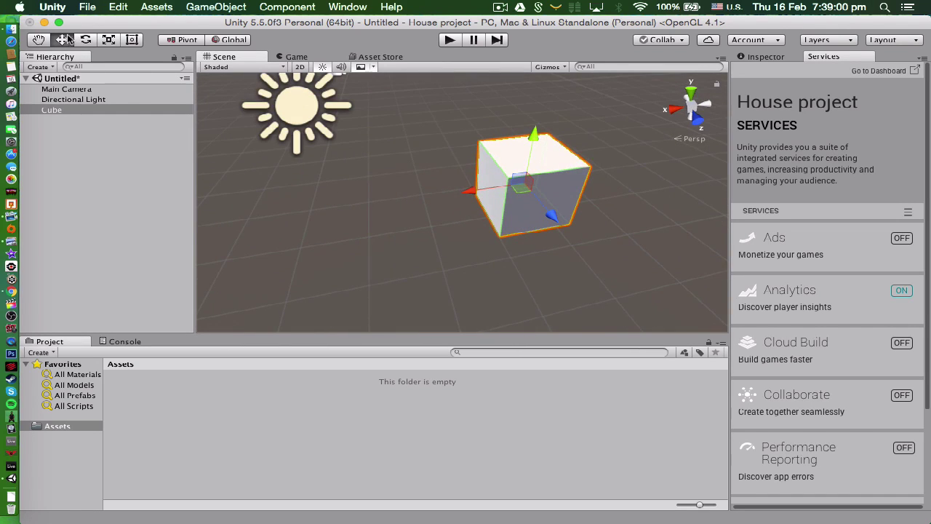
scroll(424, 109, down, 5)
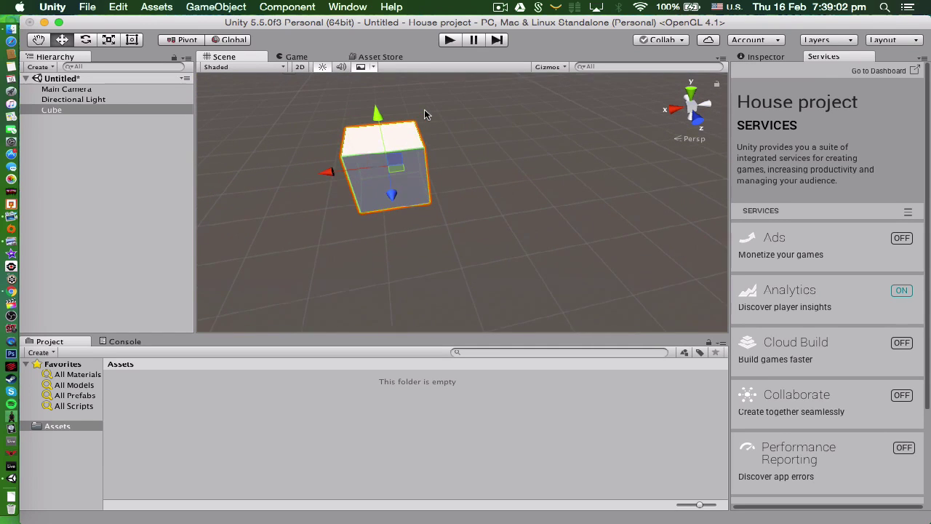
alt+drag(499, 173, 616, 172)
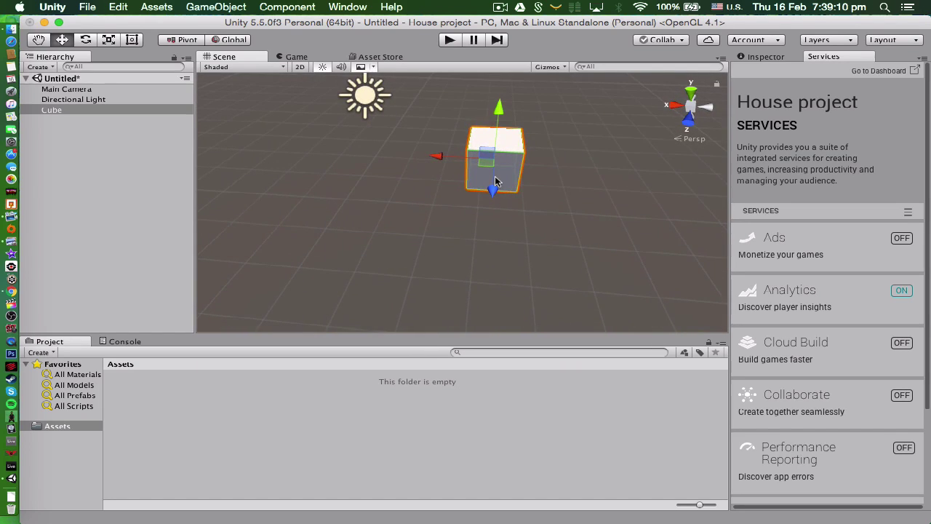
alt+drag(494, 181, 607, 172)
alt+drag(397, 174, 312, 173)
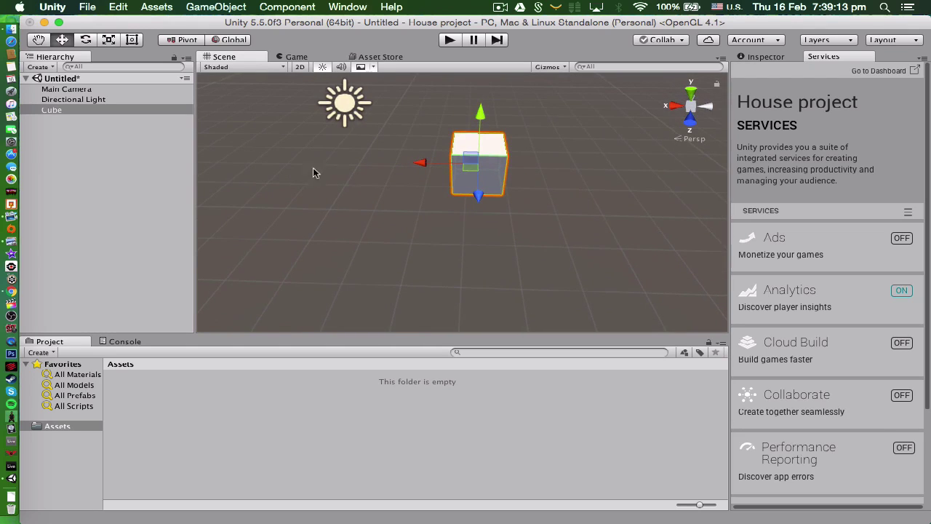
Pan the scene view and lift the Cube slightly along its Y axis.
click(422, 207)
key(Up)
key(Right)
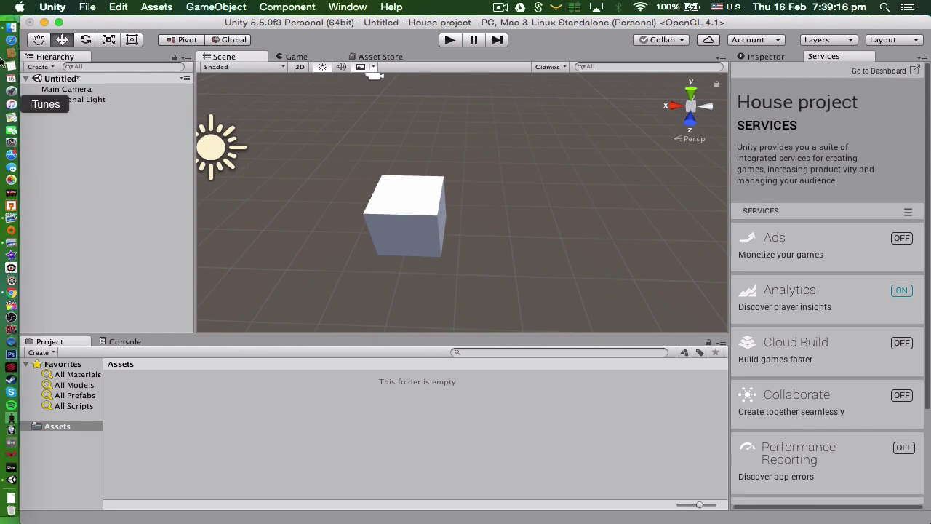
click(38, 40)
mouse_move(363, 264)
mouse_down()
mouse_move(473, 339)
mouse_move(422, 206)
mouse_move(355, 259)
mouse_up()
drag(121, 25, 123, 21)
click(420, 190)
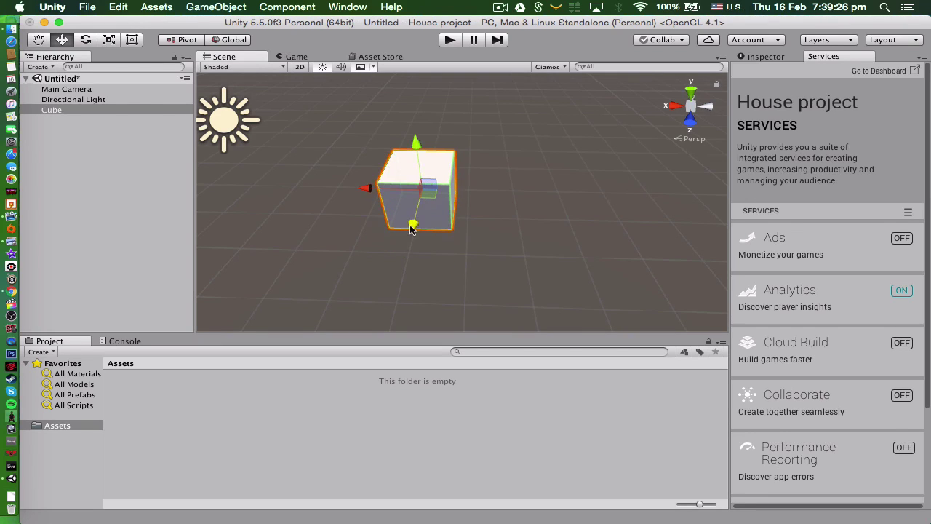
drag(416, 151, 415, 144)
click(598, 245)
Turn the Cube about its vertical axis with the Rotate tool.
click(87, 40)
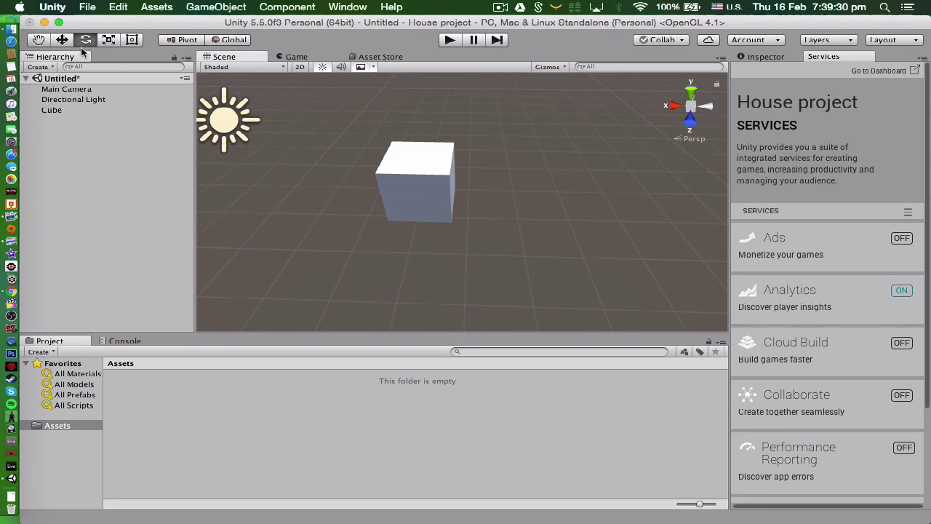
click(435, 182)
drag(453, 211, 291, 194)
drag(431, 210, 573, 149)
click(573, 149)
click(108, 40)
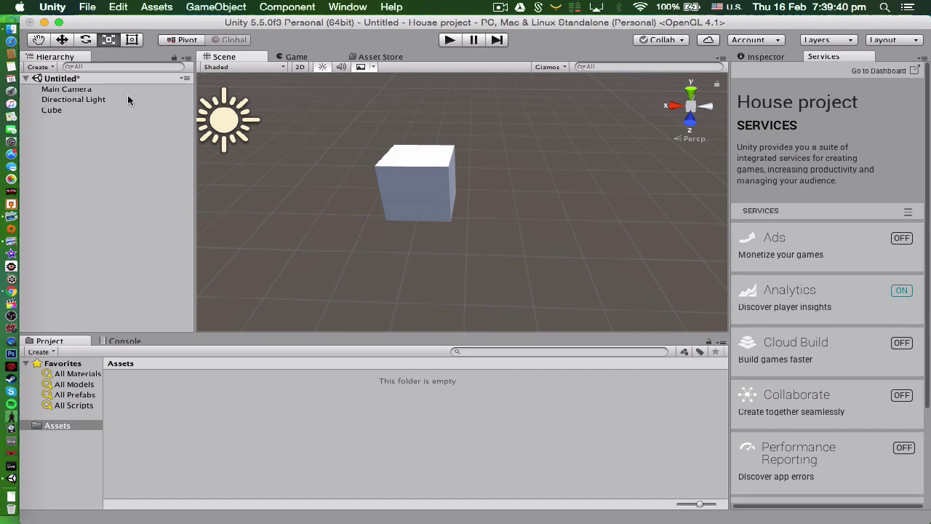
Stretch and shrink the Cube's height, depth and Z length with the Scale handles.
click(406, 172)
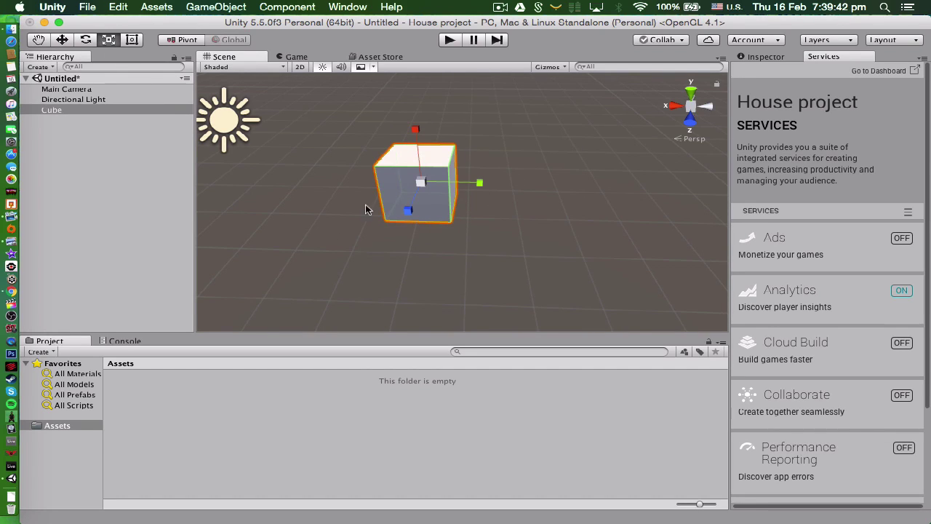
mouse_move(409, 210)
mouse_down()
mouse_move(399, 266)
mouse_move(405, 216)
mouse_up()
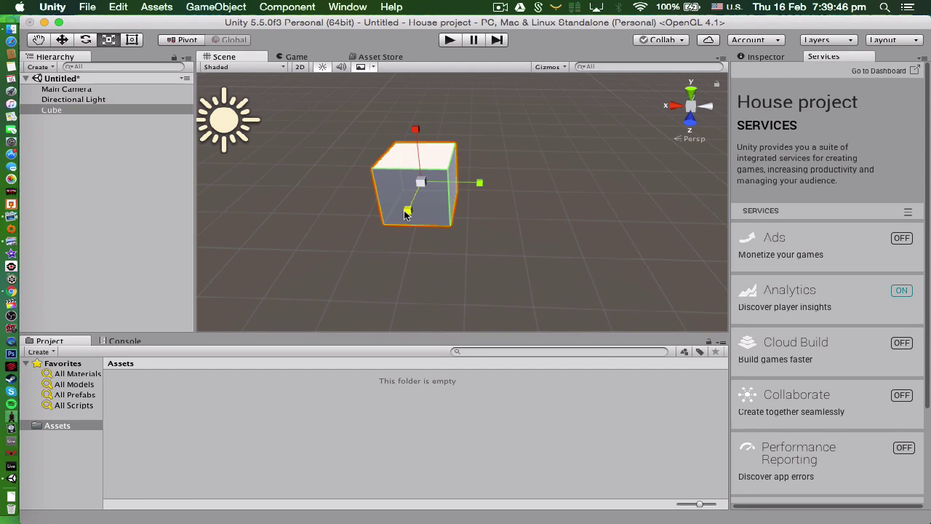
right_drag(406, 213, 322, 215)
drag(369, 208, 325, 209)
drag(430, 145, 431, 123)
drag(454, 226, 471, 265)
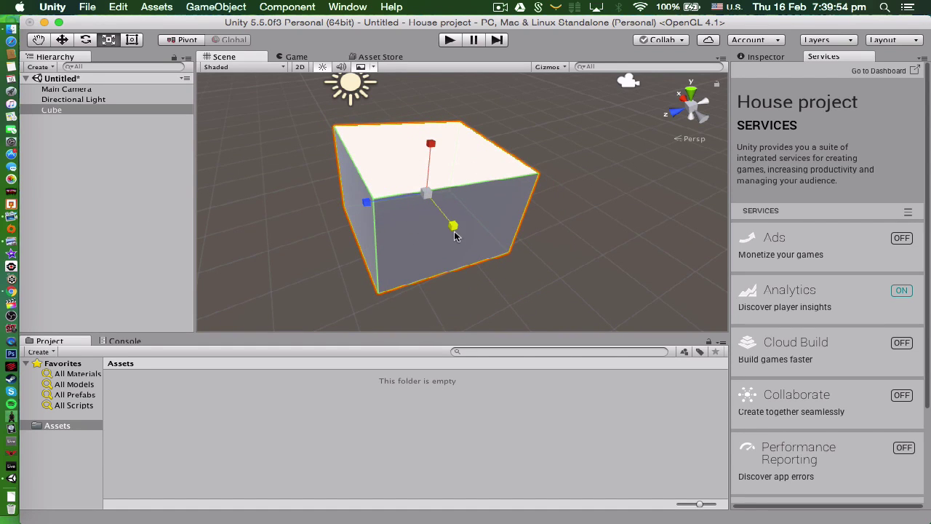
drag(454, 233, 445, 214)
drag(367, 201, 408, 179)
drag(430, 145, 427, 159)
key(Left)
key(Right)
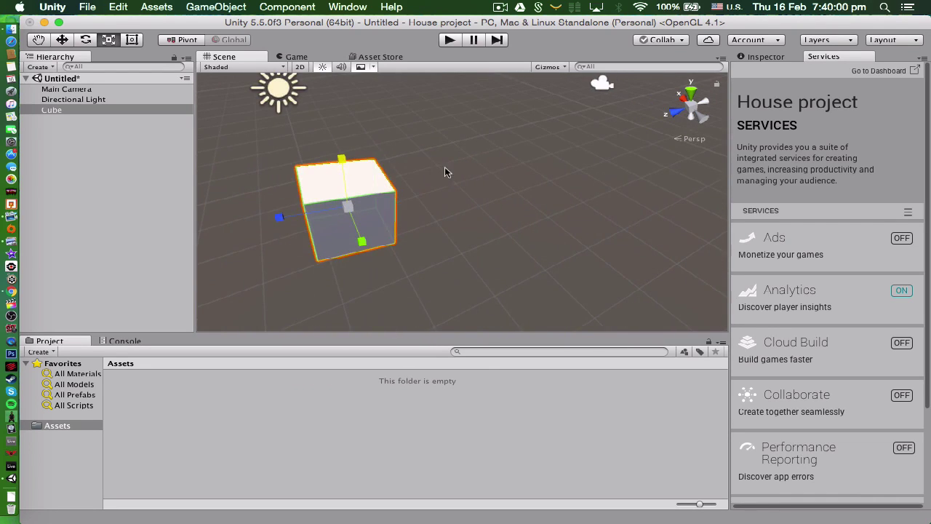
Stretch the Cube into a long box with the Rect tool.
click(132, 40)
key(Left)
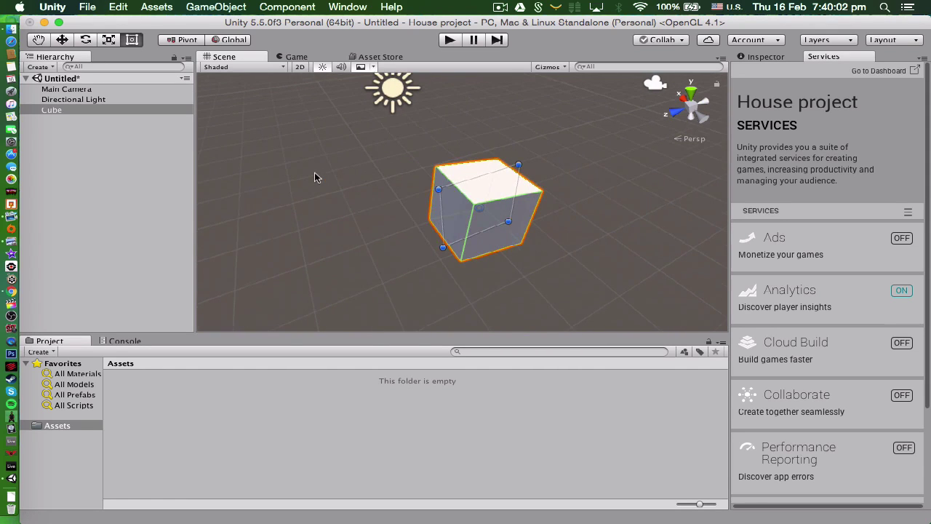
drag(439, 190, 343, 212)
drag(512, 160, 475, 200)
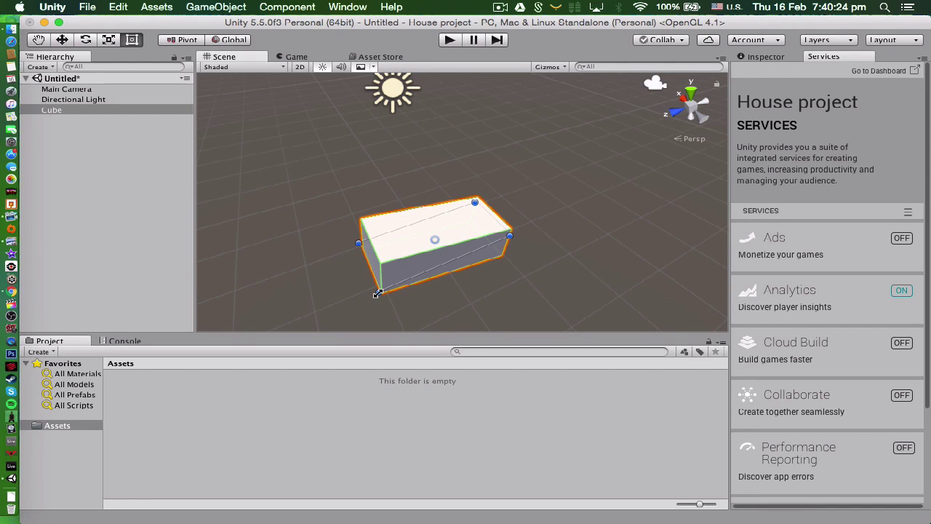
Widen the box out to both sides, undoing one bad resize.
drag(377, 292, 351, 300)
key(super+z)
drag(512, 234, 634, 235)
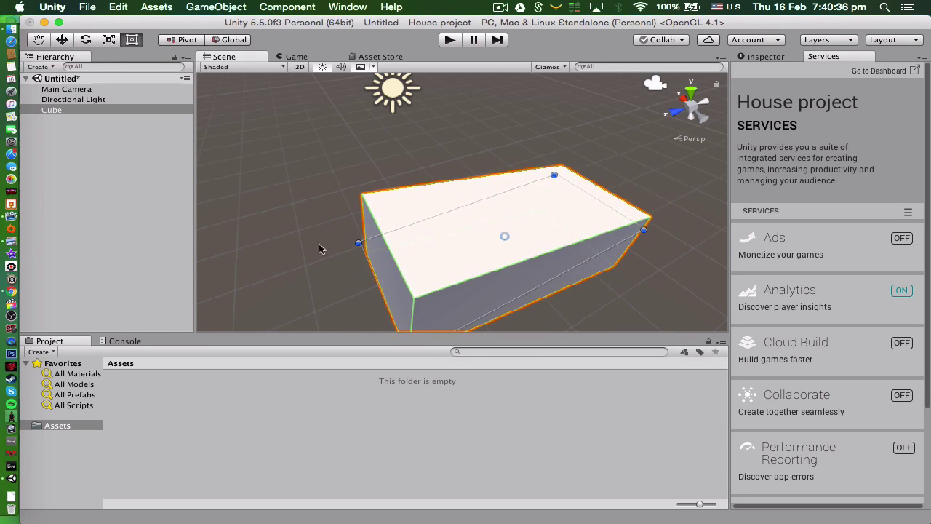
drag(358, 243, 388, 237)
scroll(391, 230, up, 2)
scroll(391, 235, up, 3)
scroll(391, 235, down, 3)
scroll(391, 235, left, 4)
scroll(391, 233, right, 4)
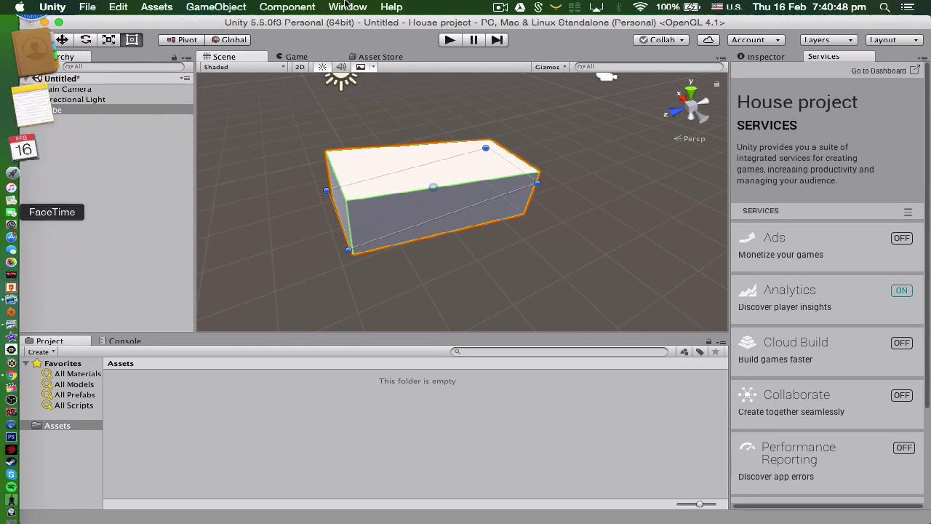
click(211, 7)
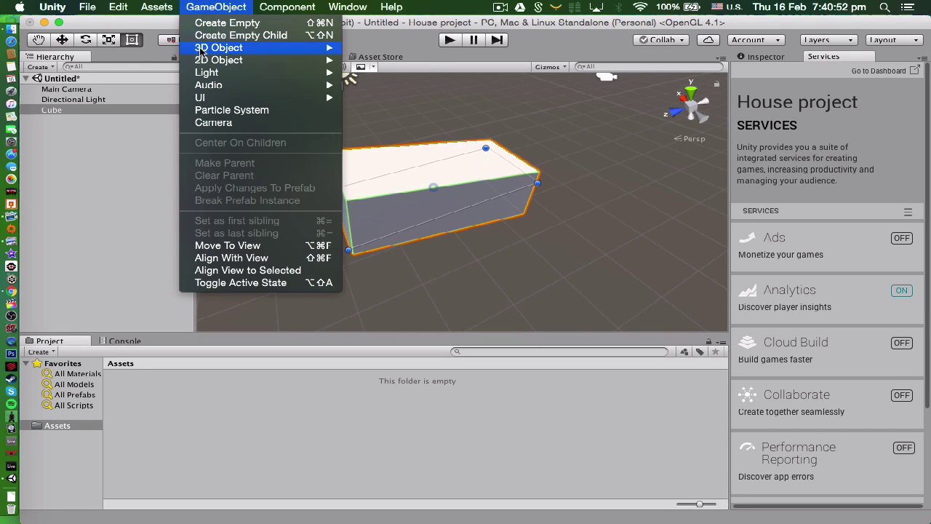
mouse_move(208, 64)
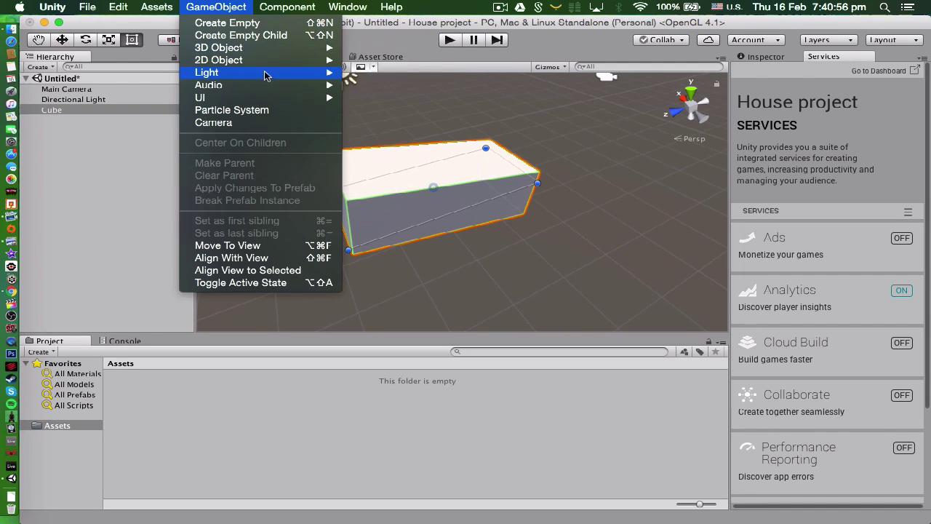
click(235, 6)
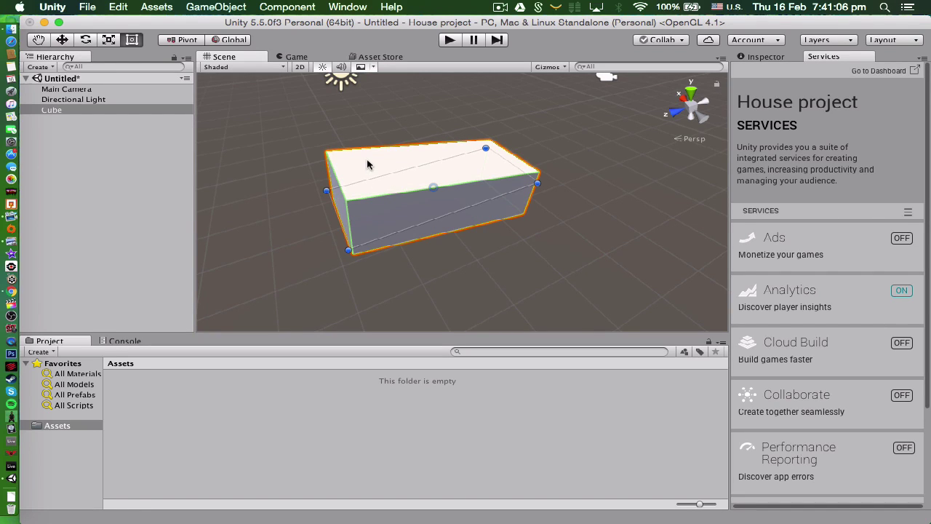
Inspect the Main Camera, Directional Light and Cube by selecting each in the Hierarchy.
click(317, 214)
click(96, 110)
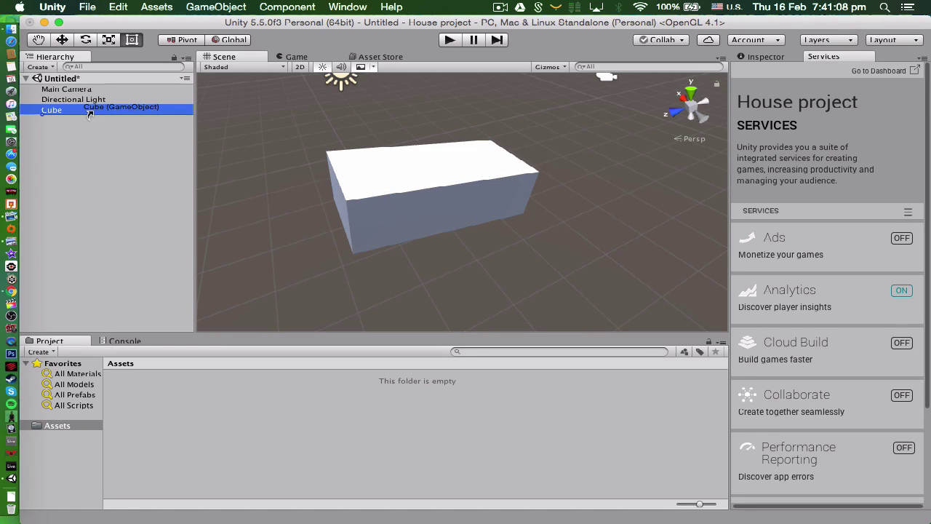
click(241, 192)
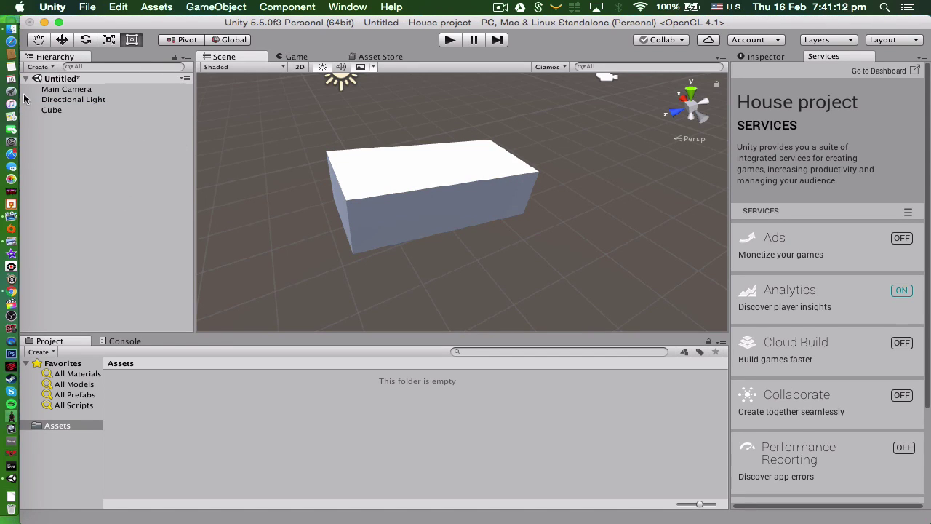
click(59, 89)
click(70, 97)
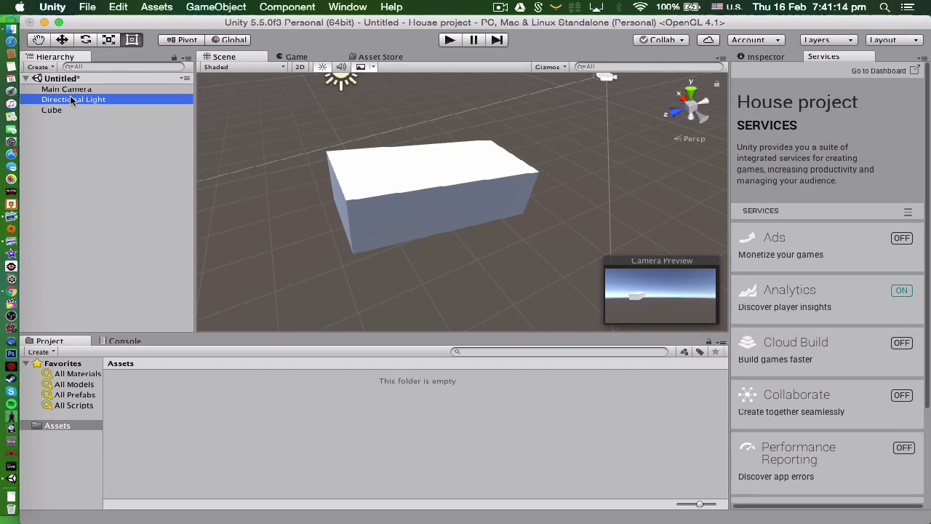
click(66, 112)
key(Up)
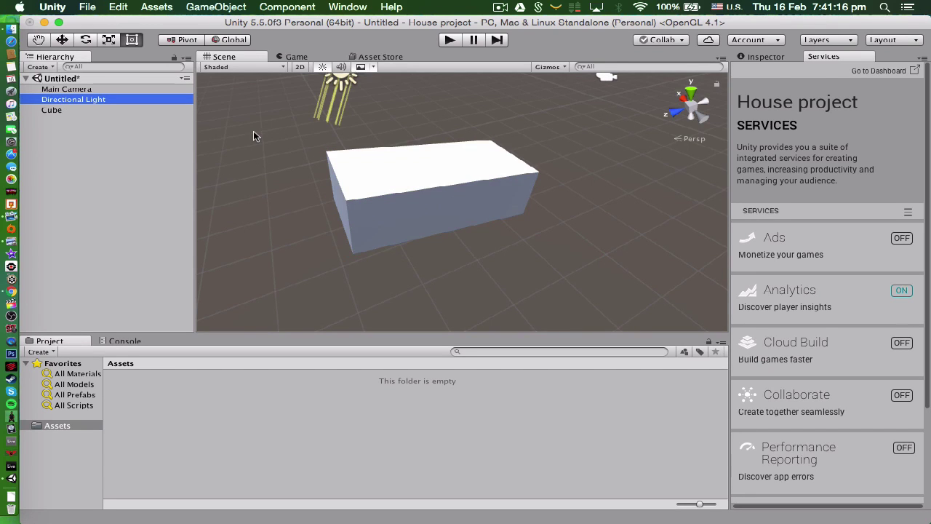
scroll(253, 136, down, 3)
click(91, 91)
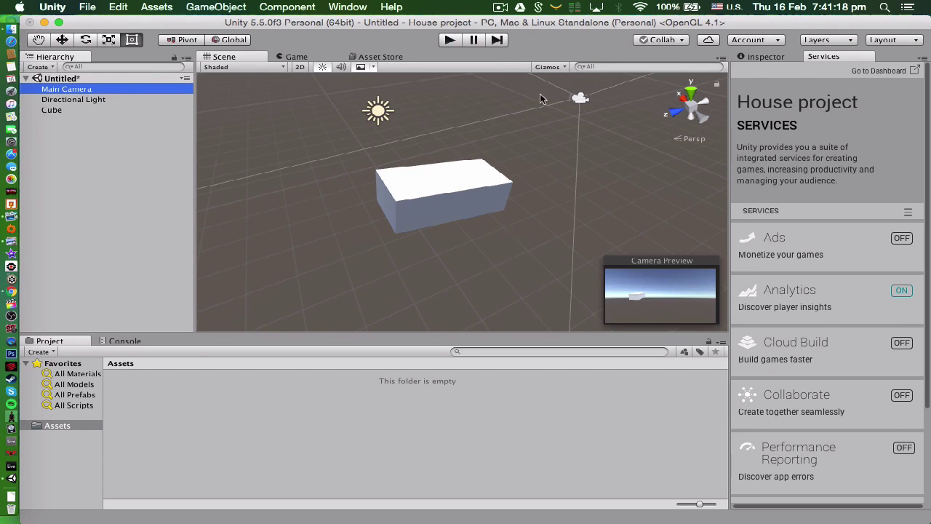
click(80, 100)
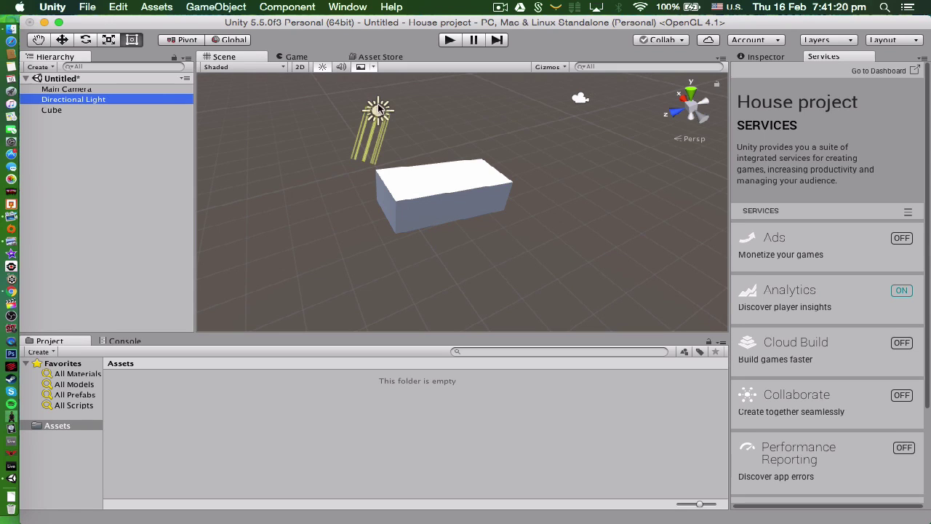
click(61, 110)
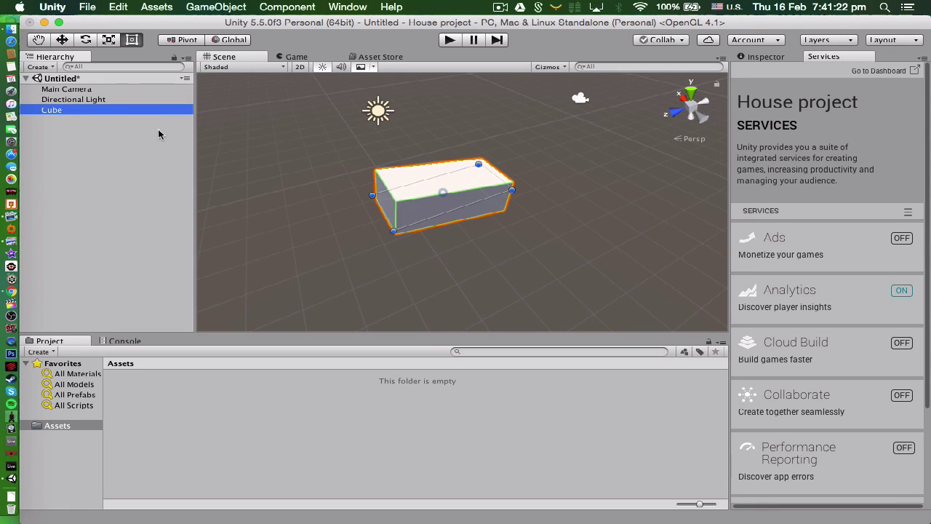
click(102, 98)
click(101, 90)
Delete the Main Camera, undoing an accidental child Cube first.
right_click(102, 90)
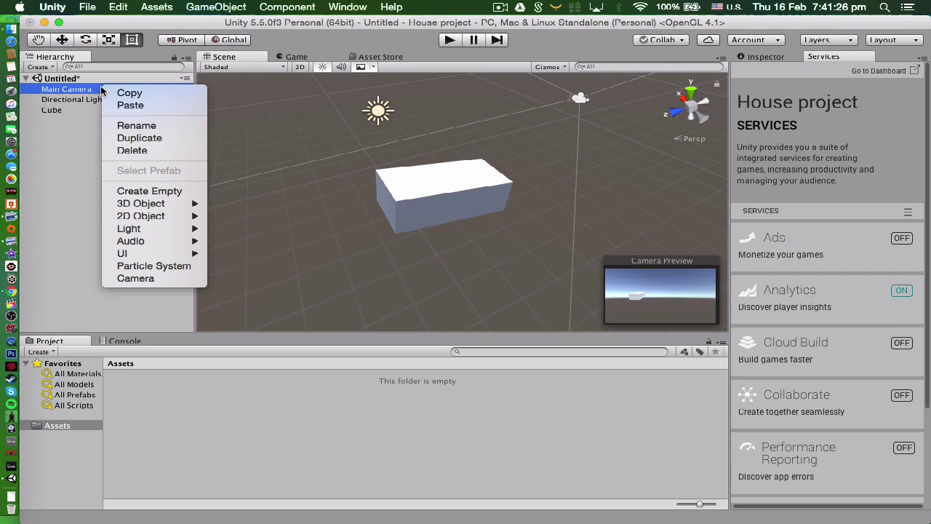
mouse_move(126, 206)
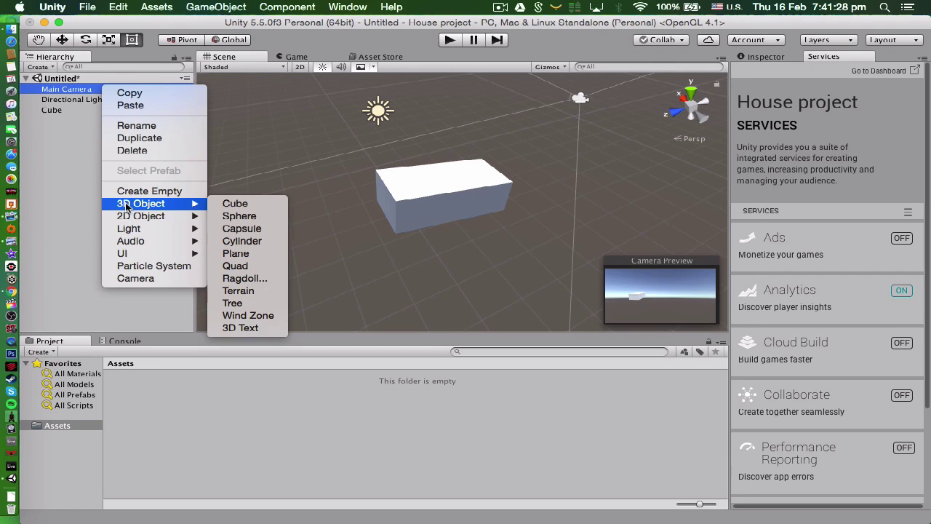
click(234, 204)
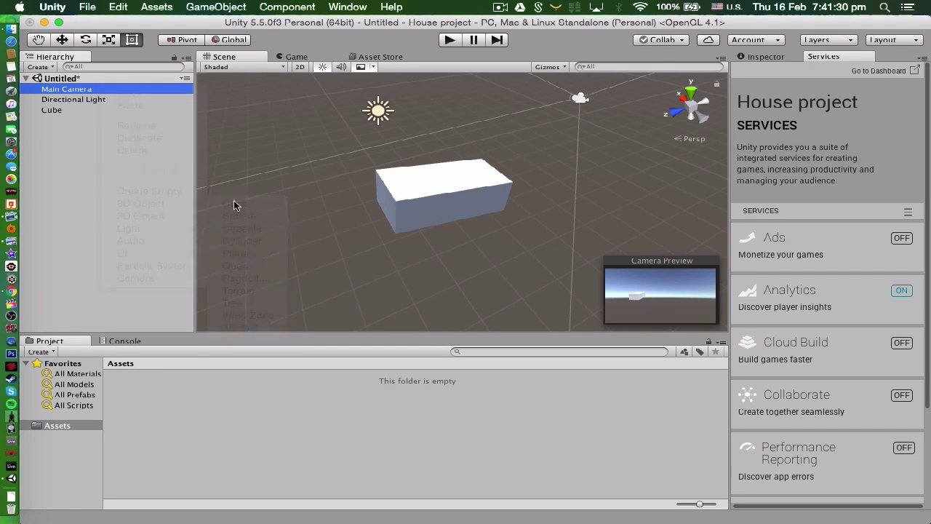
key(super+z)
right_click(71, 84)
mouse_move(161, 207)
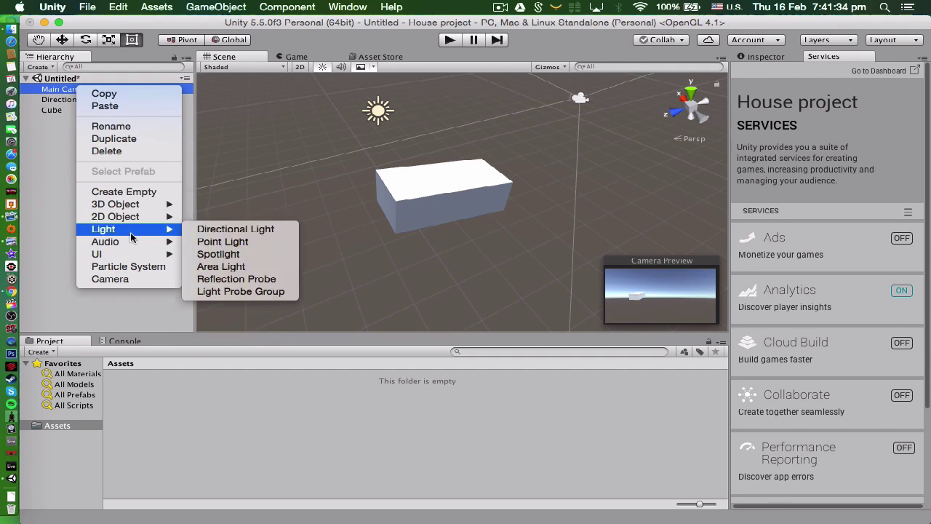
mouse_move(167, 229)
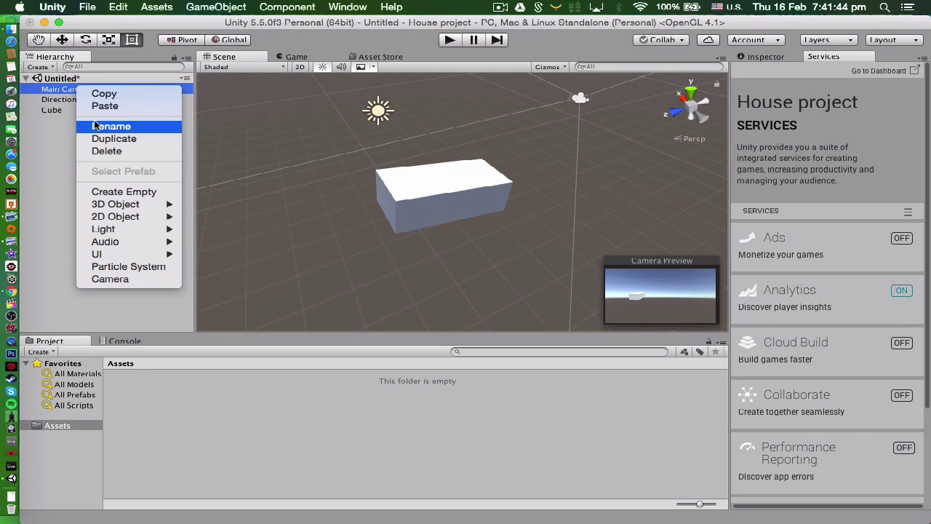
click(128, 150)
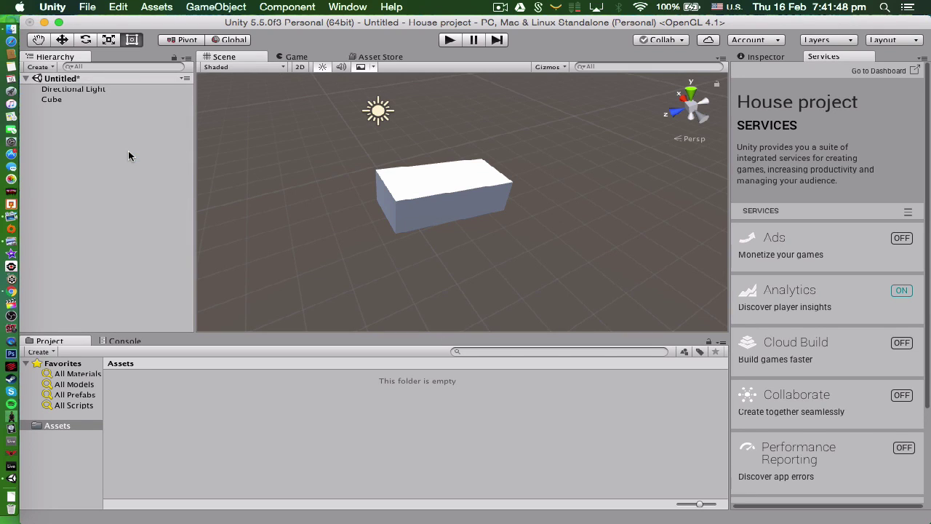
scroll(369, 167, up, 3)
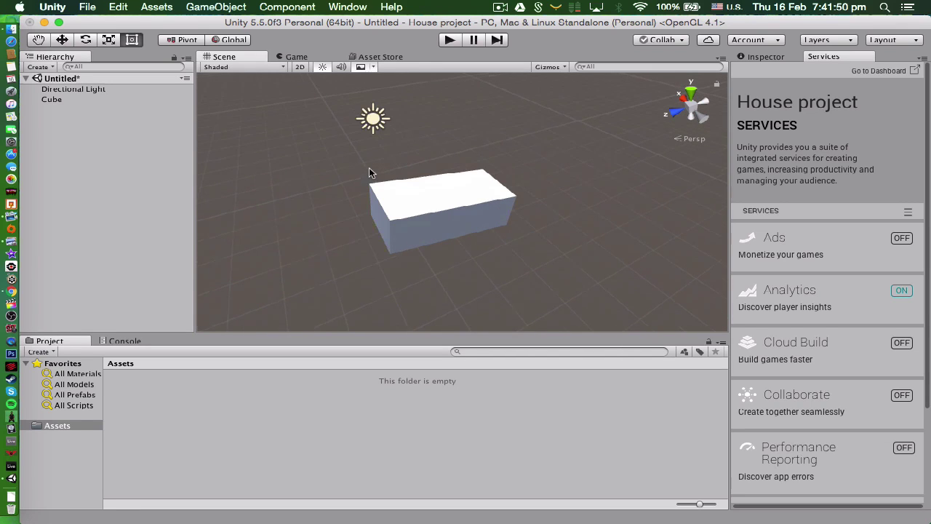
Delete the Cube from the Hierarchy.
right_click(131, 108)
click(59, 96)
click(52, 98)
right_click(51, 97)
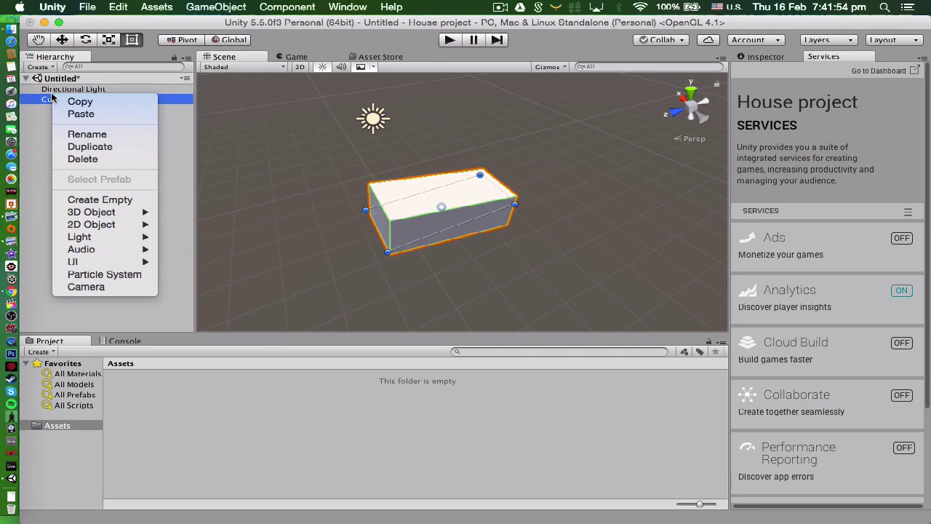
click(83, 158)
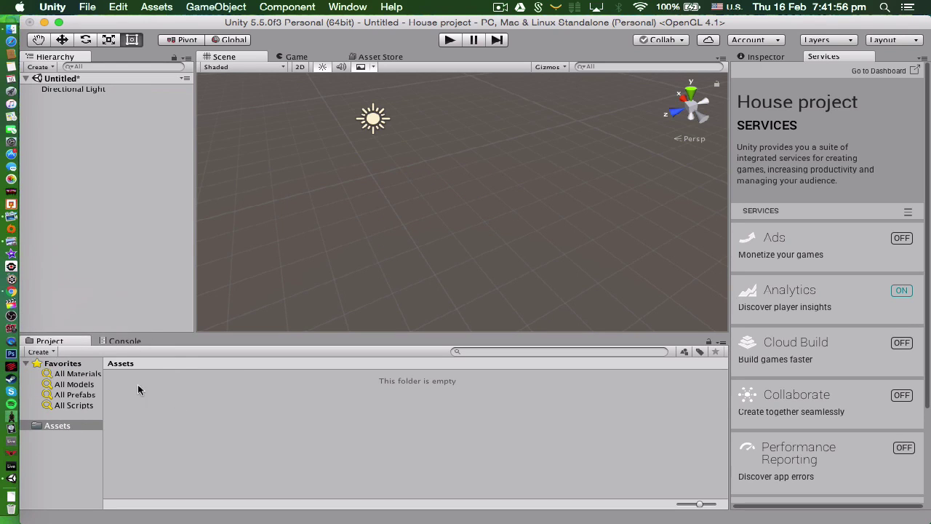
List all materials, models and prefabs from the Project window's Favorites.
click(81, 374)
click(83, 385)
click(82, 394)
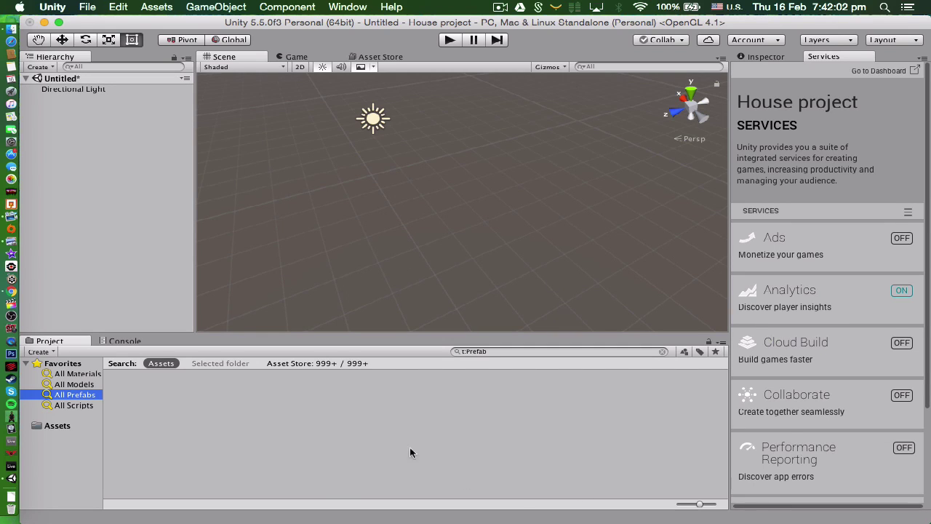
Cycle through All Materials, Models, Prefabs and Scripts, ending on the empty All Models list.
click(86, 373)
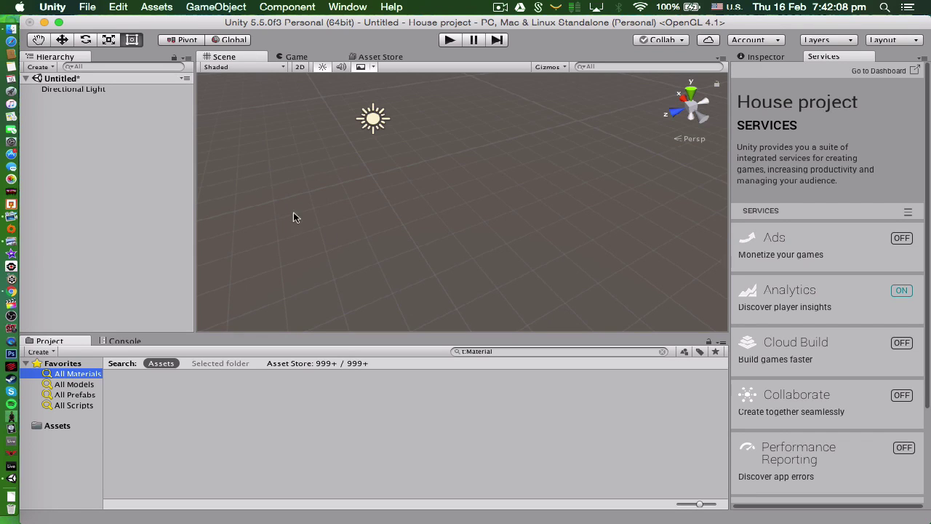
click(84, 385)
click(80, 395)
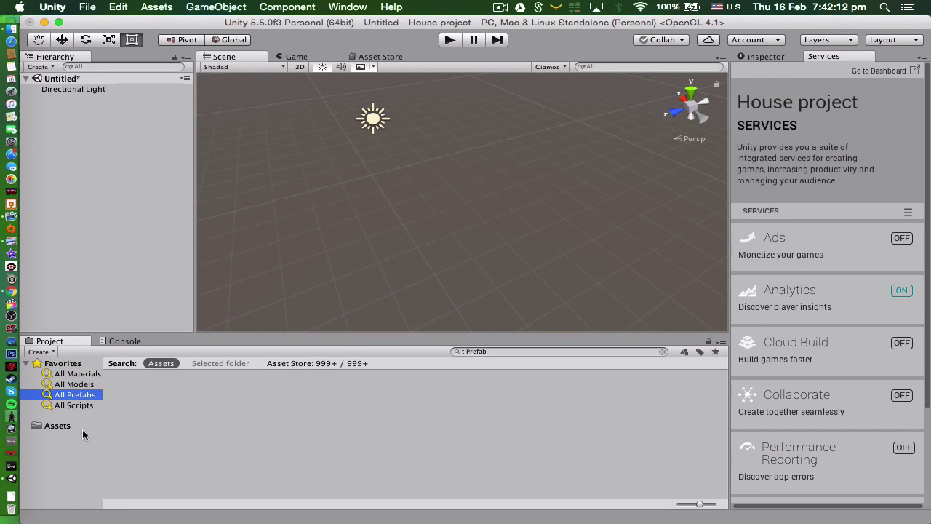
click(77, 405)
click(82, 385)
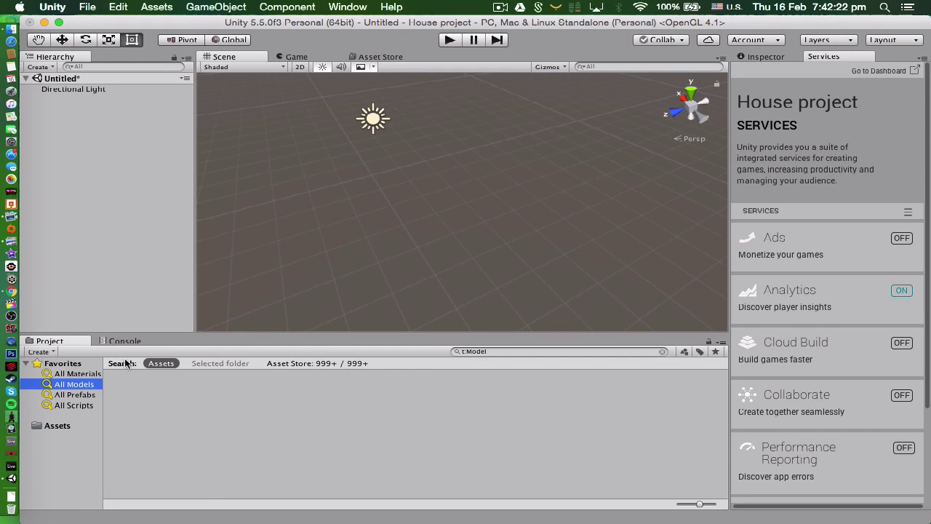
click(91, 374)
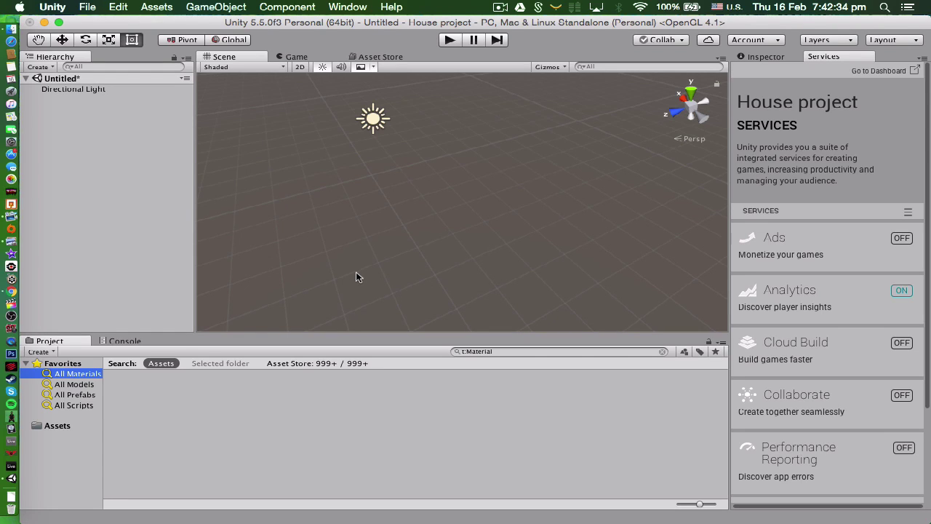
click(86, 396)
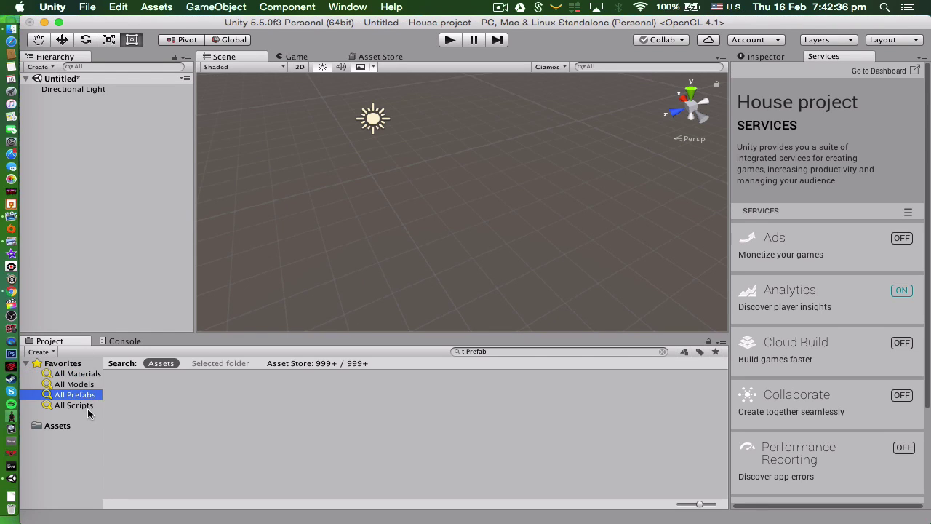
click(87, 407)
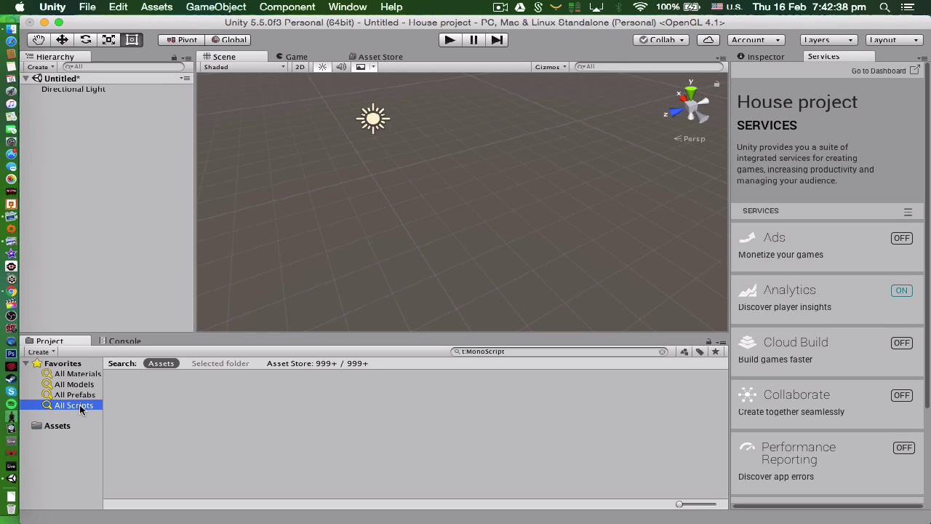
click(77, 395)
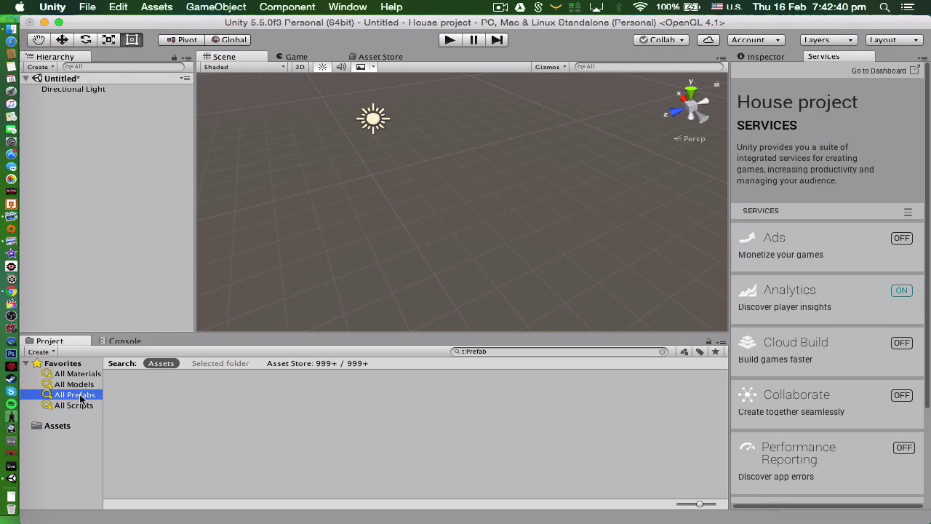
click(76, 402)
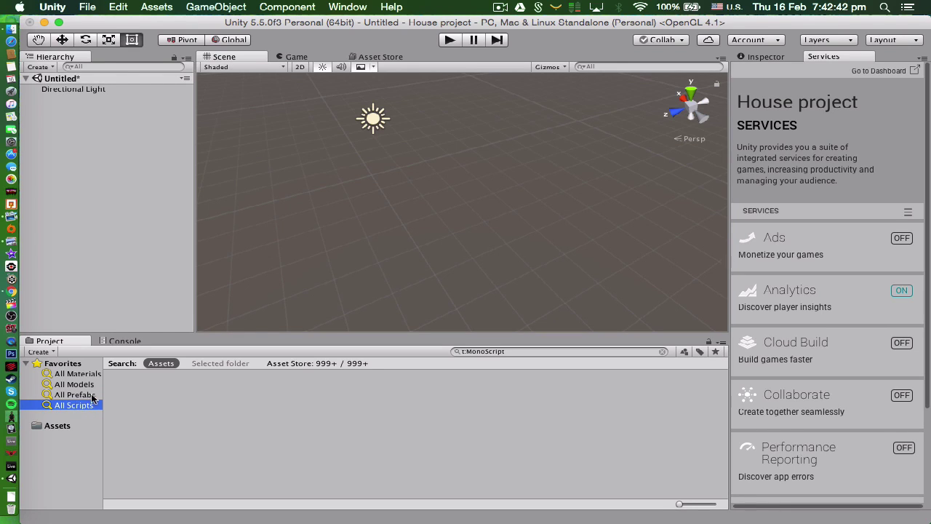
click(78, 394)
click(80, 385)
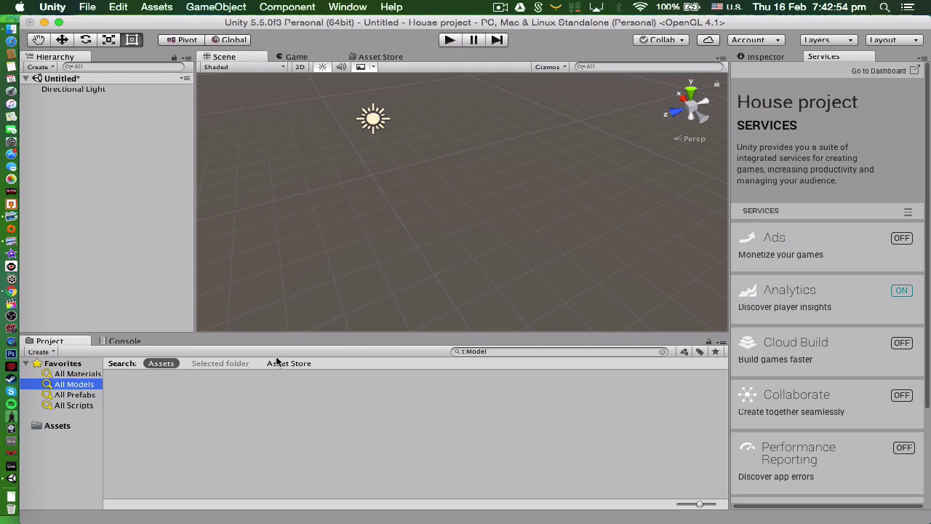
Switch the All Models search scope from the project to the Asset Store.
scroll(306, 227, down, 3)
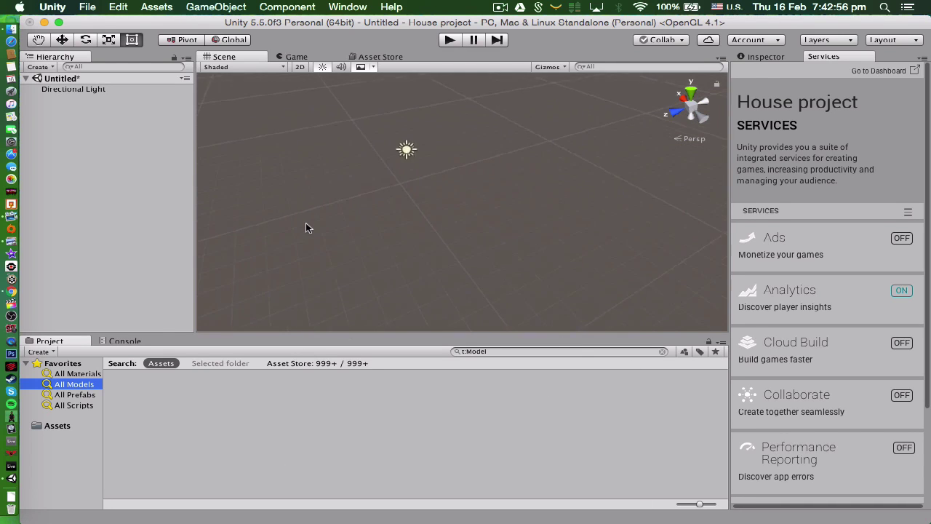
scroll(306, 228, down, 2)
scroll(305, 228, up, 1)
click(287, 364)
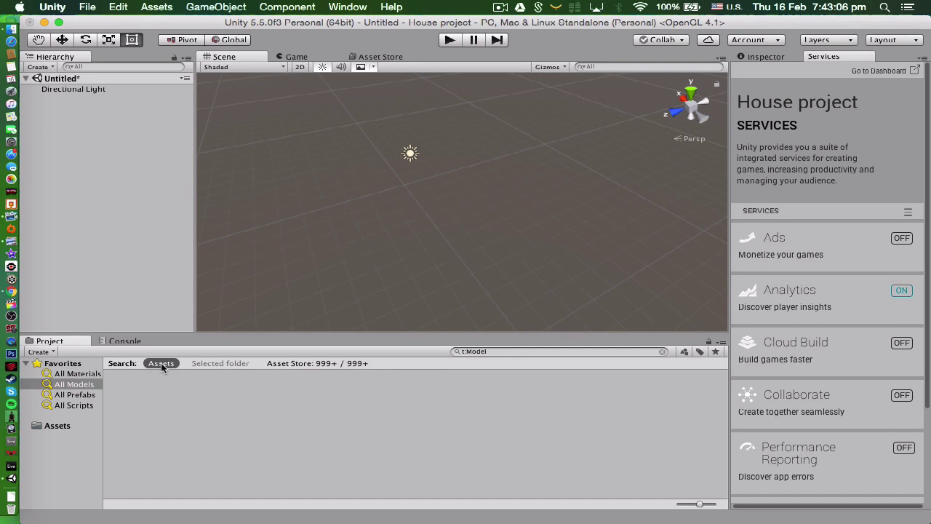
click(67, 384)
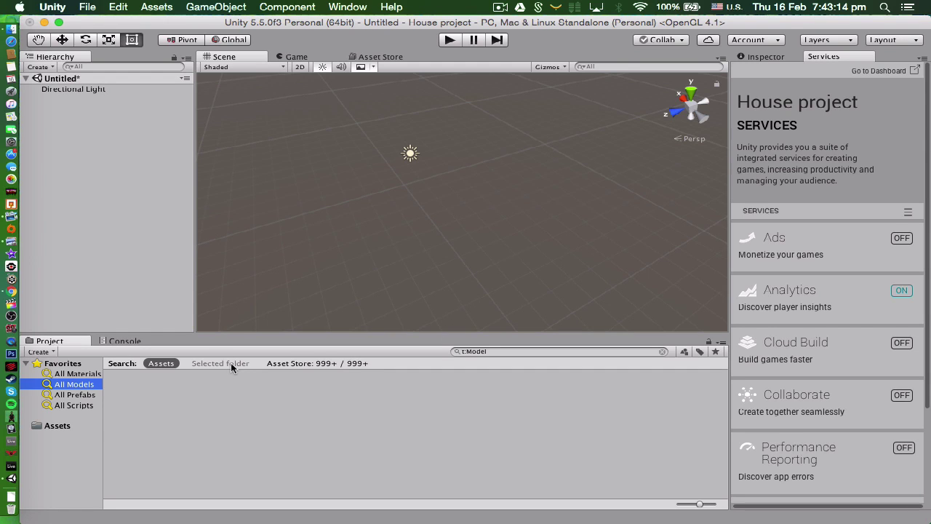
click(288, 364)
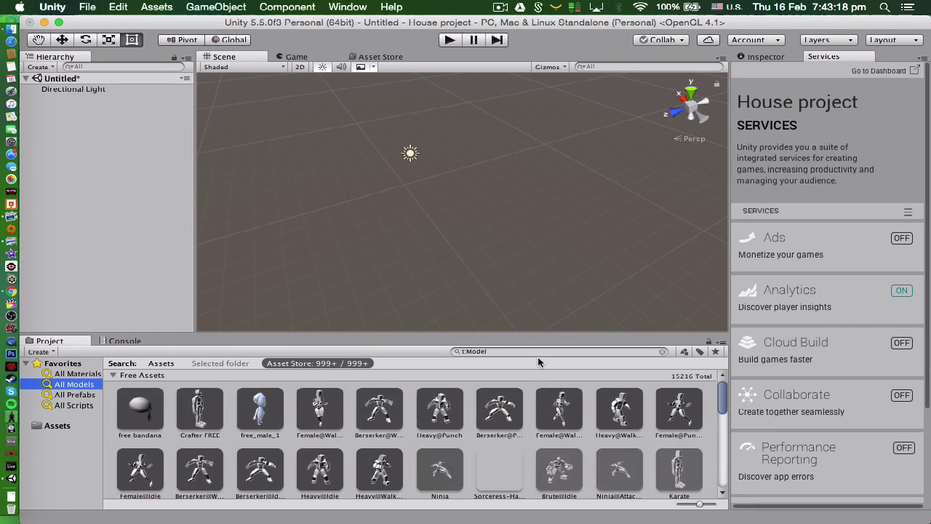
Scroll through the 15216 free and 453426 paid Asset Store model results.
scroll(426, 455, down, 5)
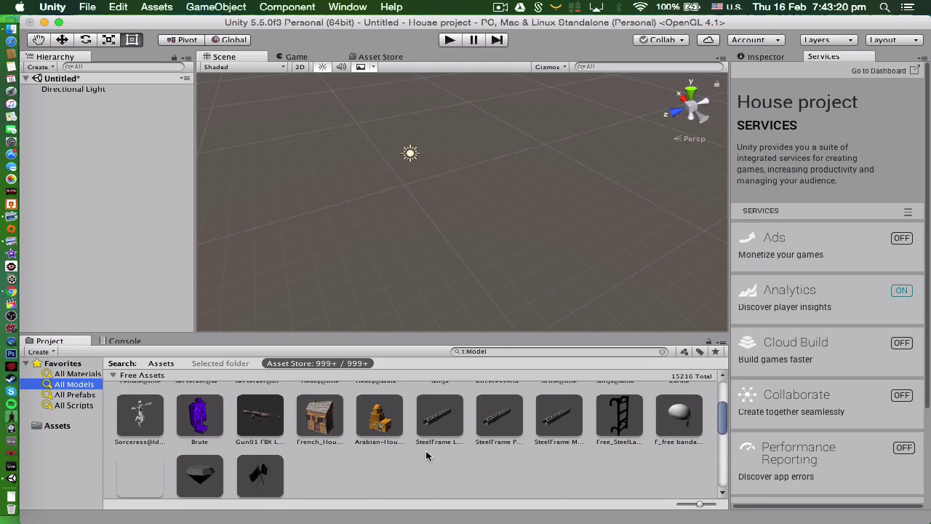
scroll(427, 456, down, 6)
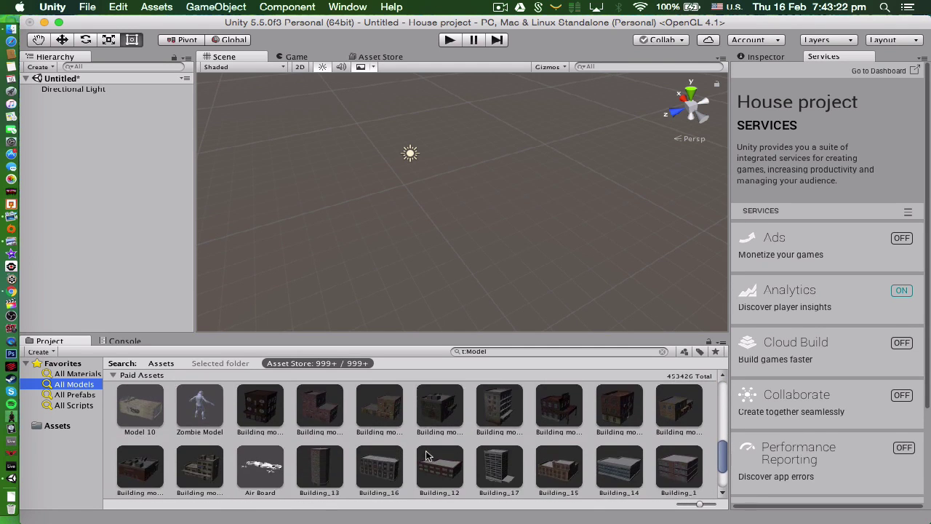
scroll(426, 456, down, 2)
scroll(426, 456, up, 5)
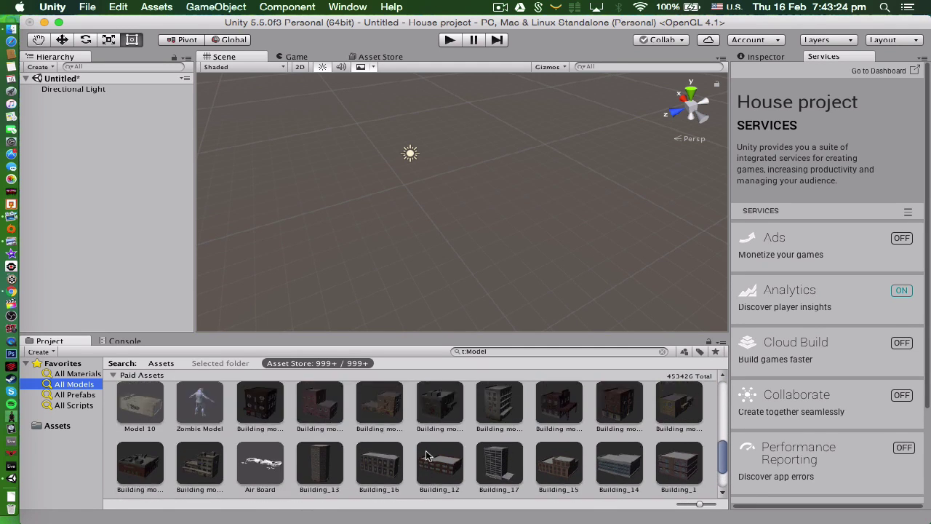
scroll(426, 455, up, 10)
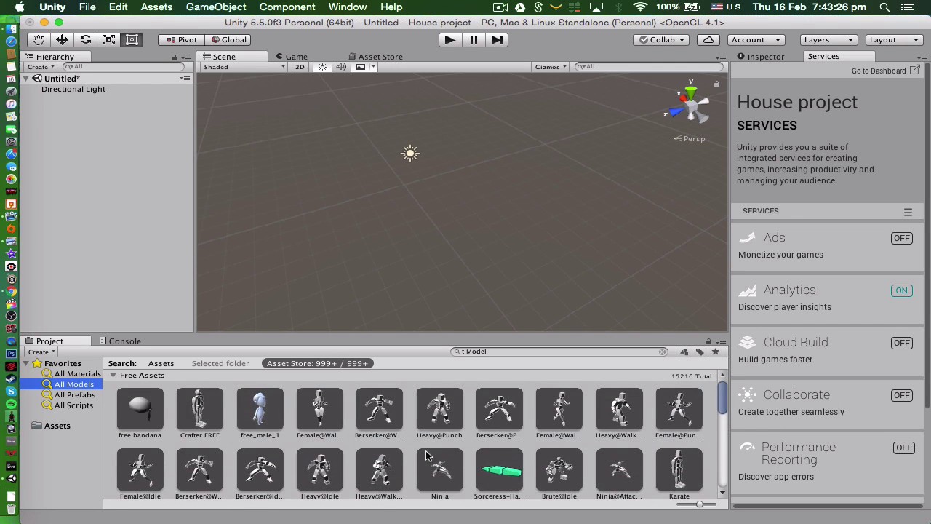
scroll(426, 456, down, 6)
scroll(426, 456, up, 7)
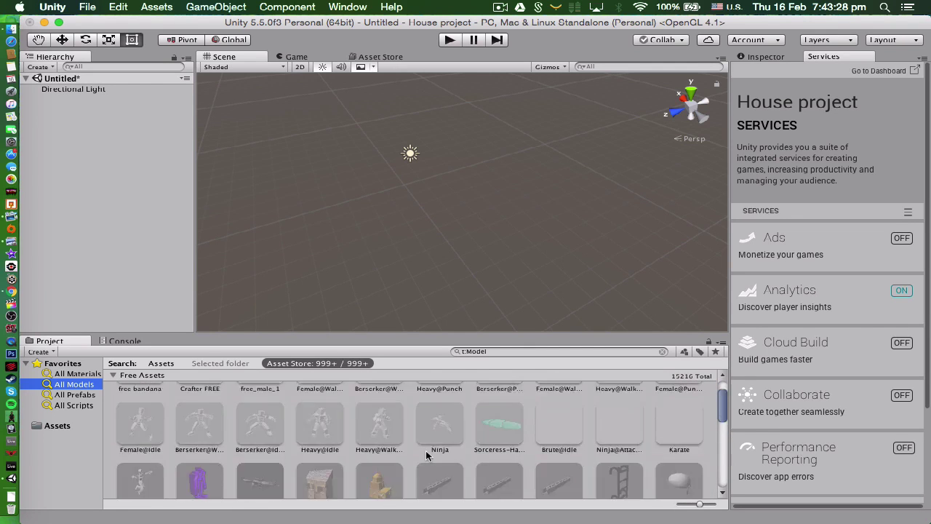
scroll(426, 456, down, 5)
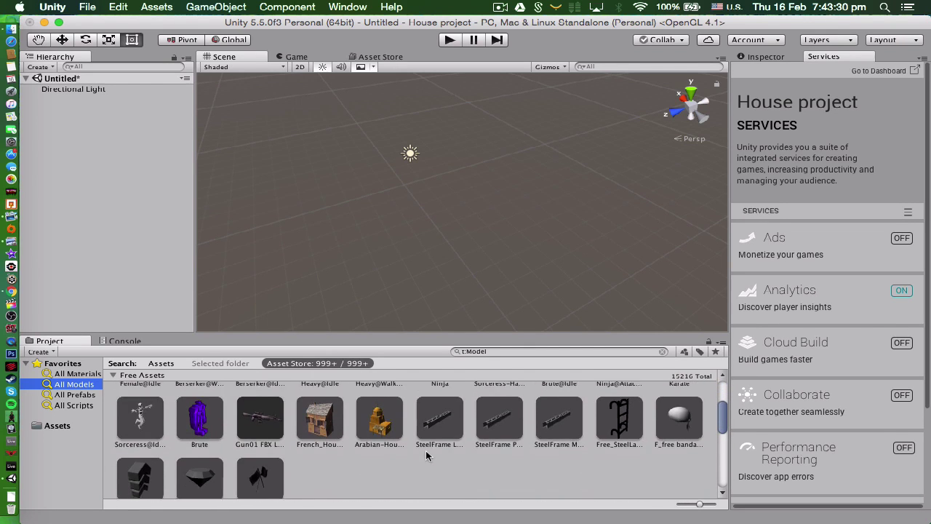
scroll(426, 455, down, 6)
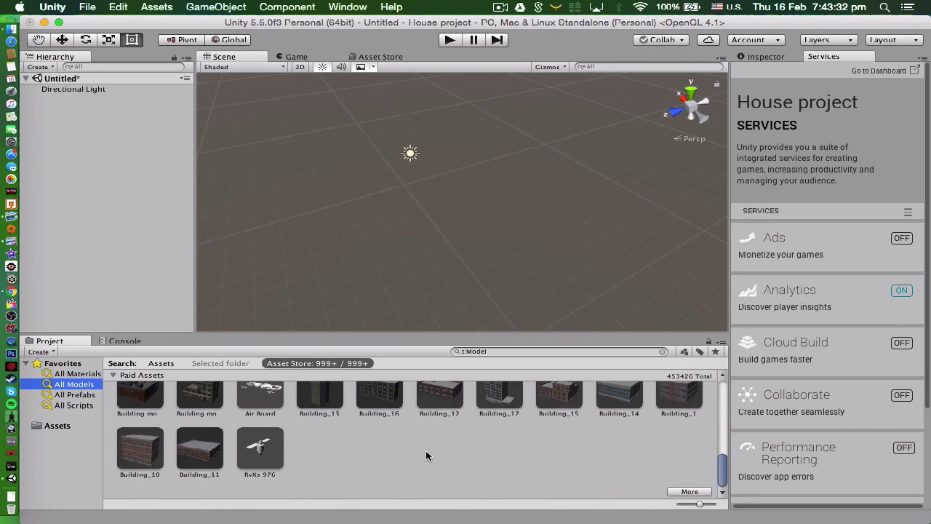
scroll(426, 455, up, 8)
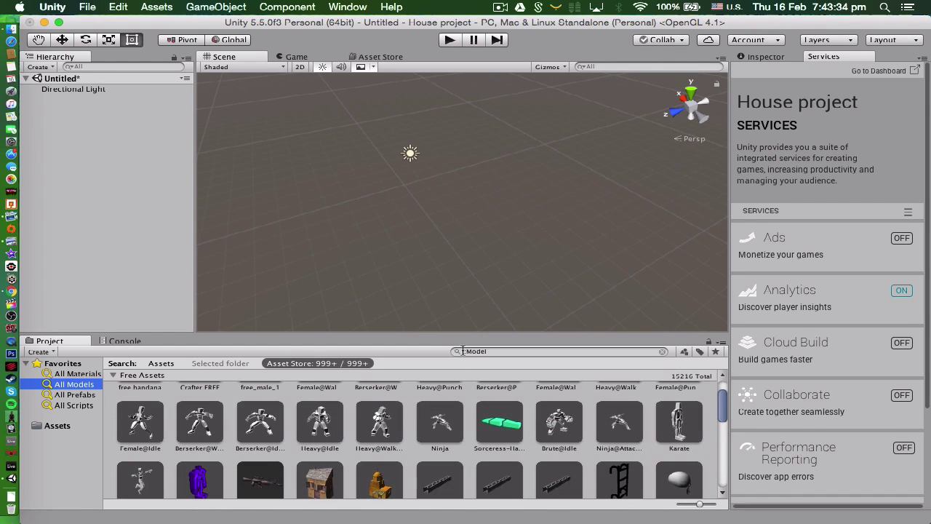
Add 'Chair' to the t:Model search and browse the 46 free chair models.
click(507, 355)
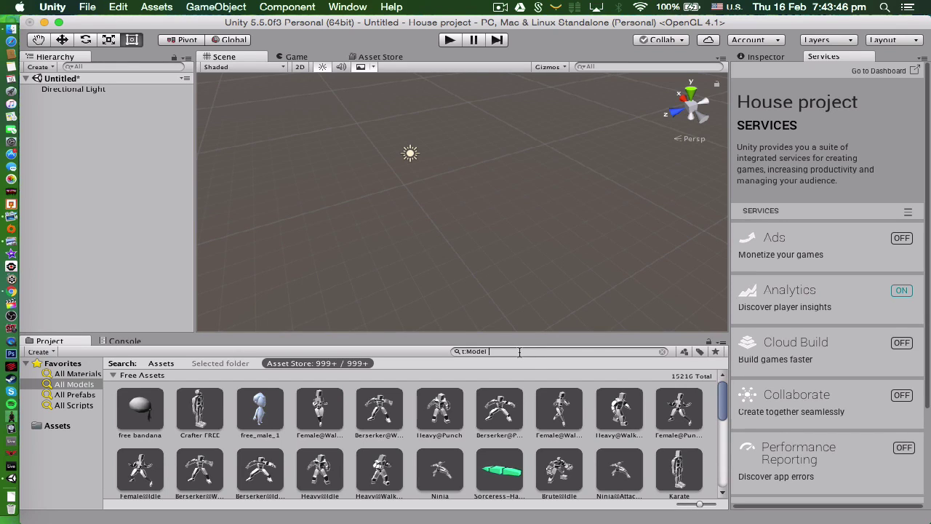
text(Chair)
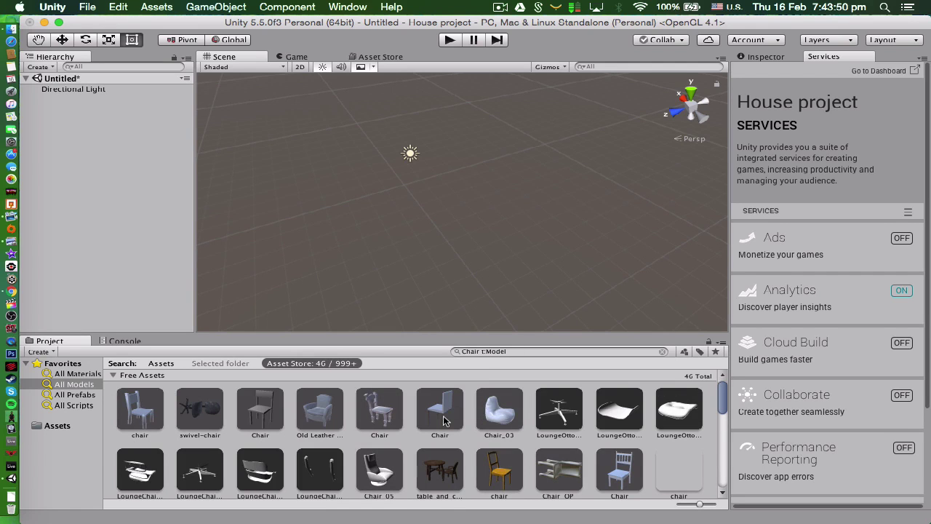
scroll(145, 408, down, 10)
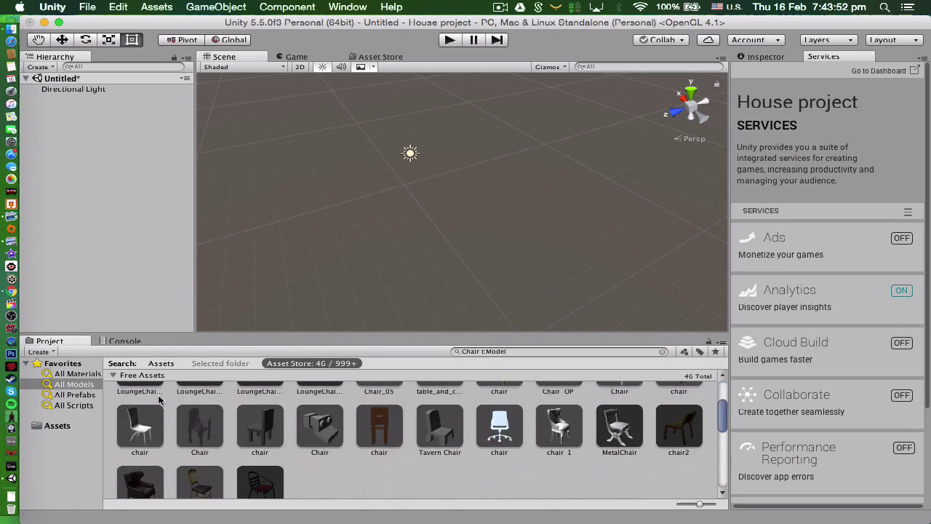
scroll(140, 429, up, 10)
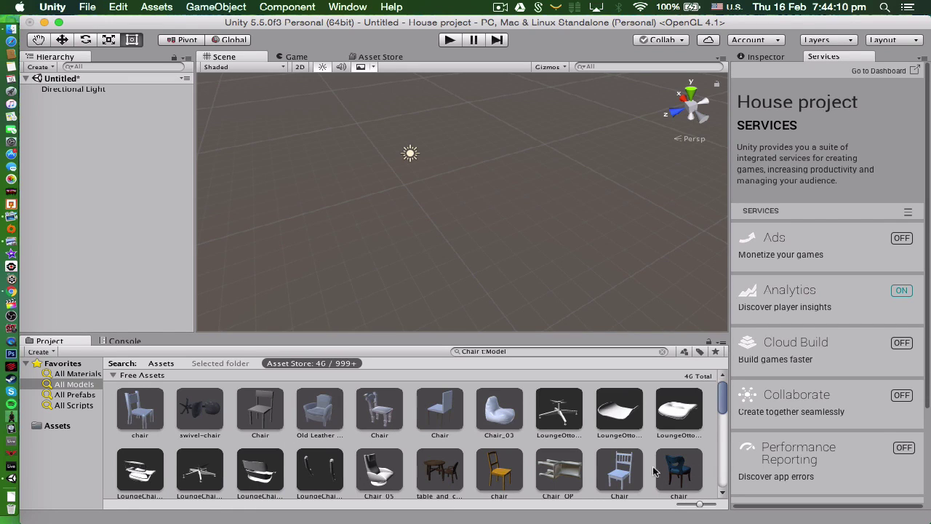
Show Chair_05 in the Asset Store window, opening the free Chair FP-01 page.
click(370, 468)
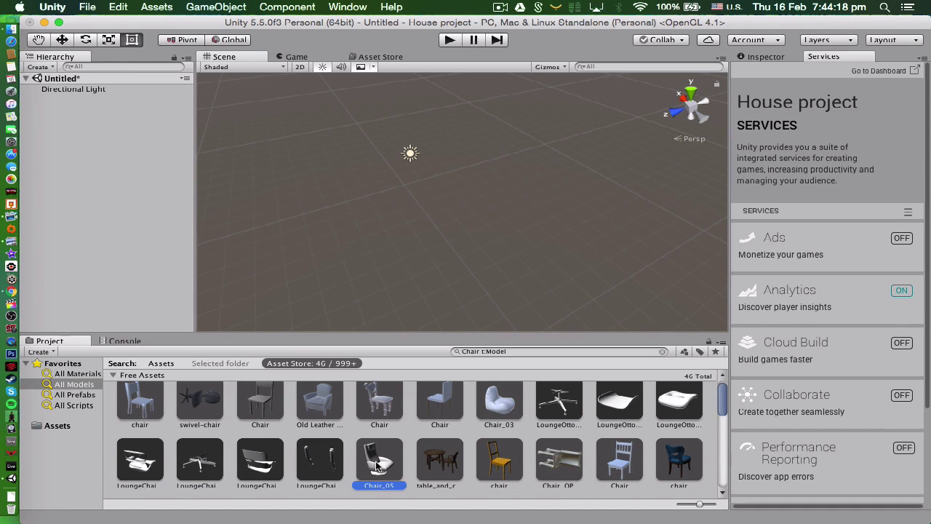
key(Left)
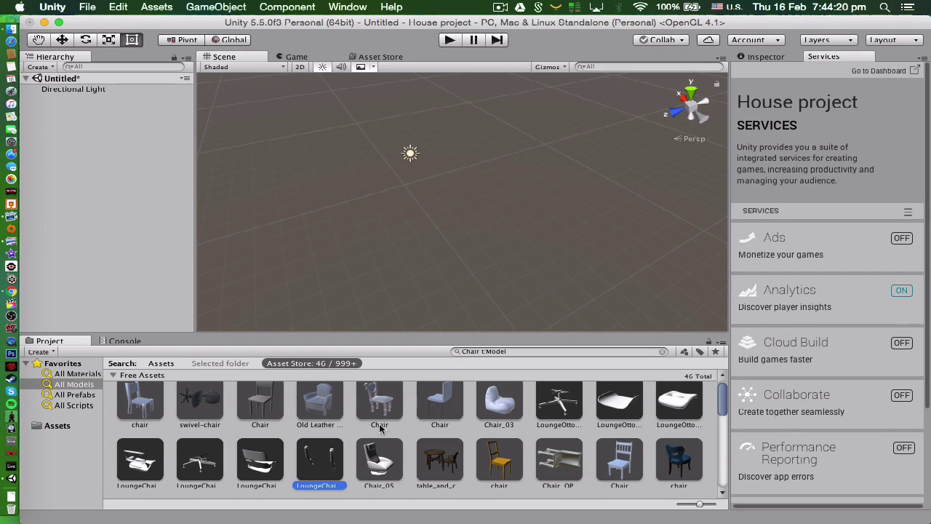
click(370, 467)
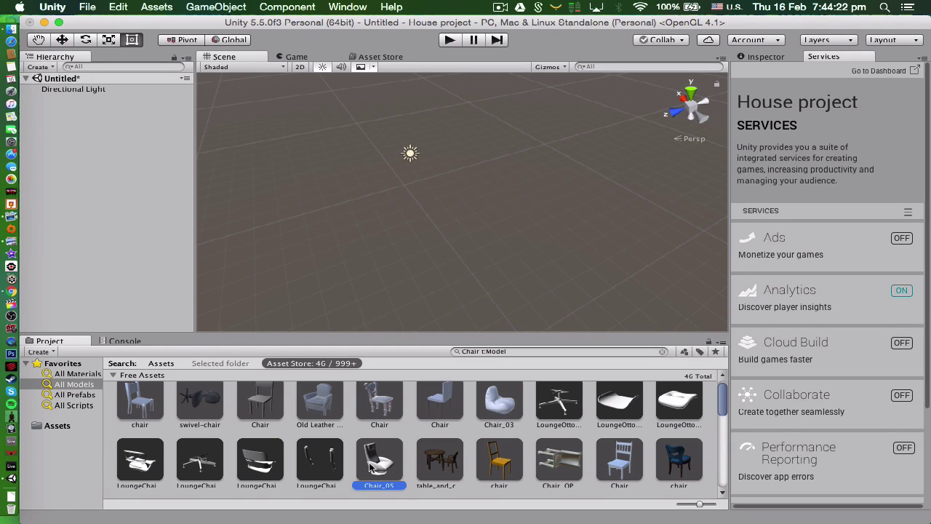
right_click(373, 464)
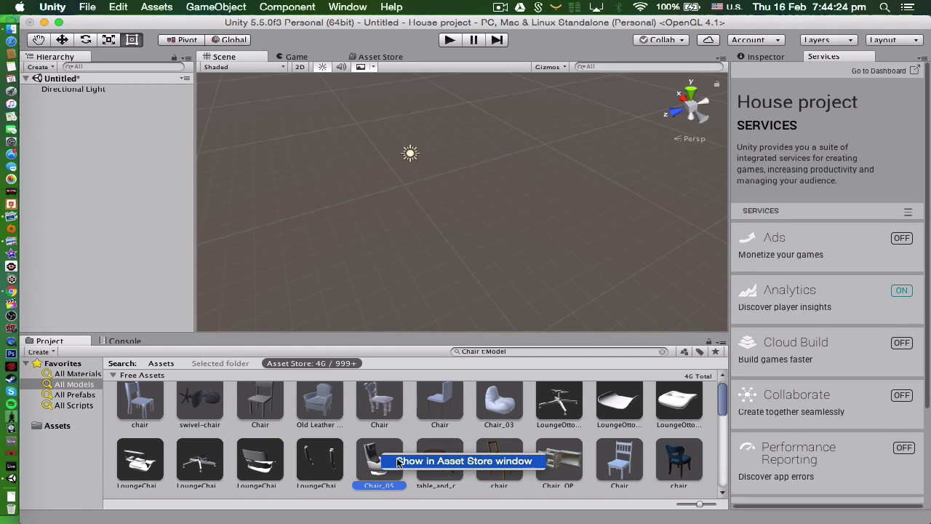
click(404, 461)
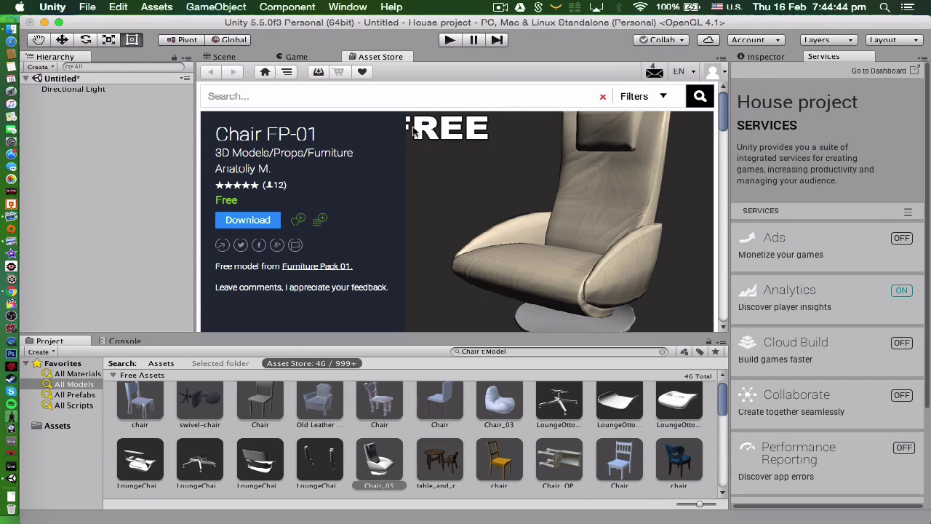
scroll(584, 176, down, 1)
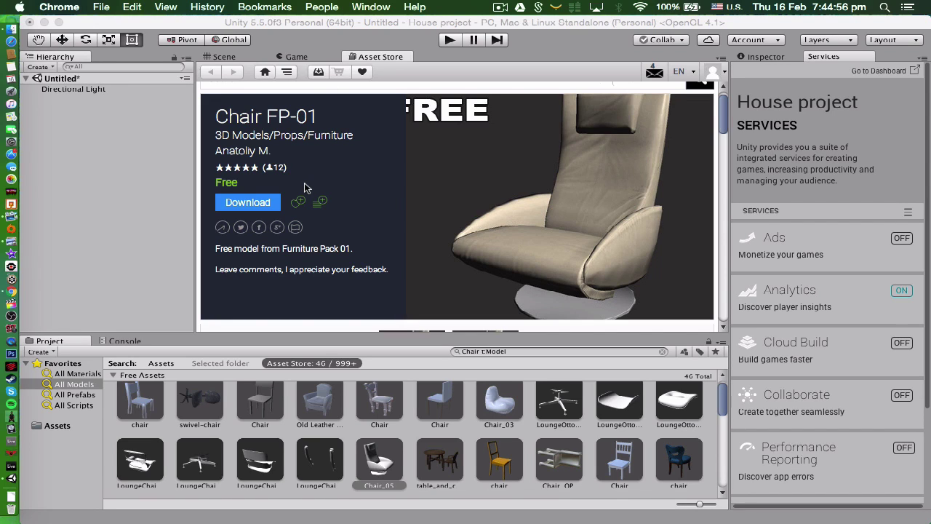
Download the free Chair FP-01 asset and bring up its Import Unity Package list.
click(267, 209)
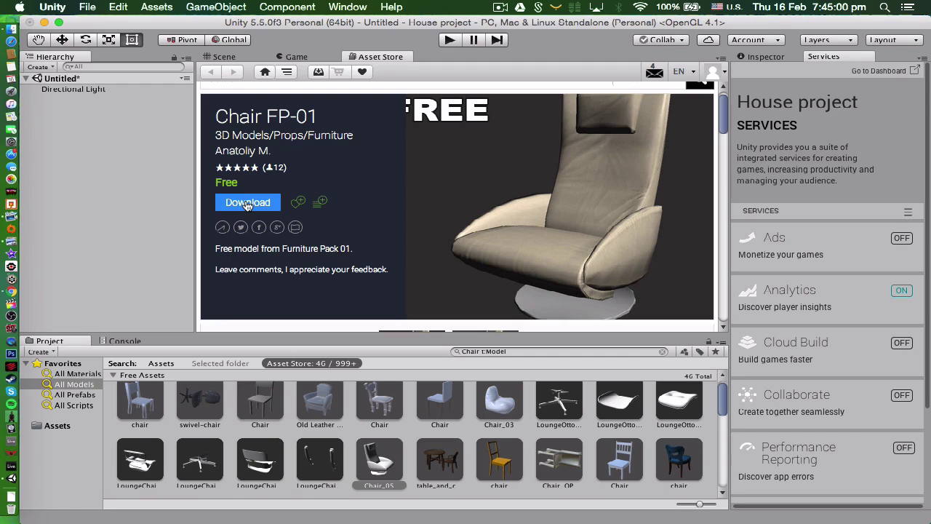
click(247, 205)
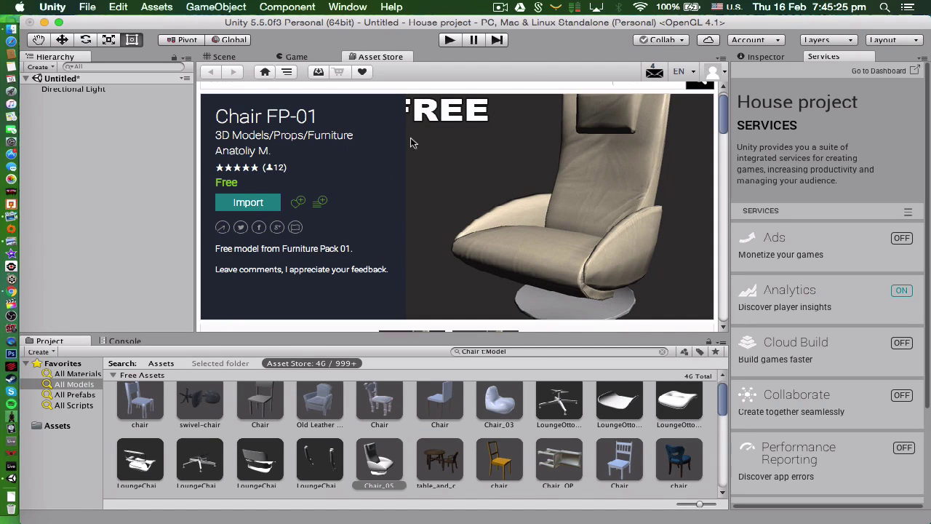
click(246, 198)
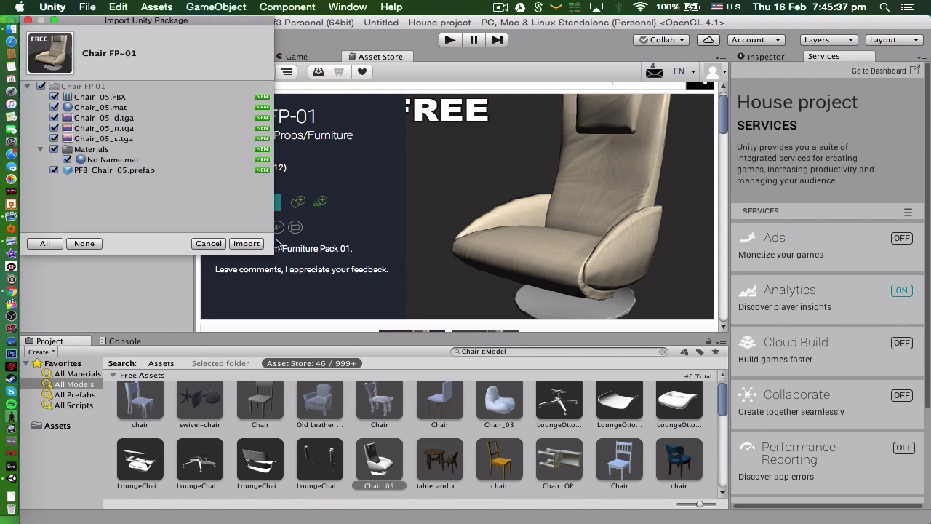
Import all Chair FP-01 package files, keeping Chair_05.mat included.
drag(271, 251, 404, 307)
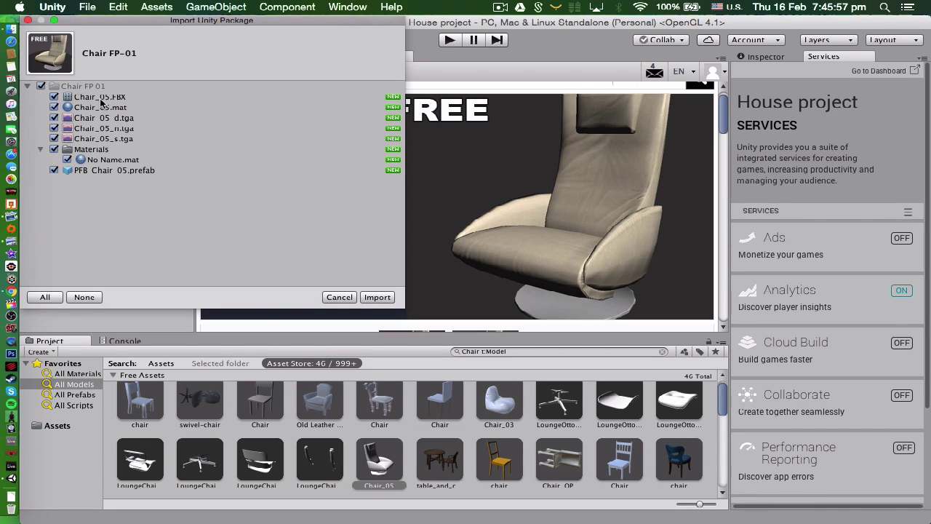
click(55, 108)
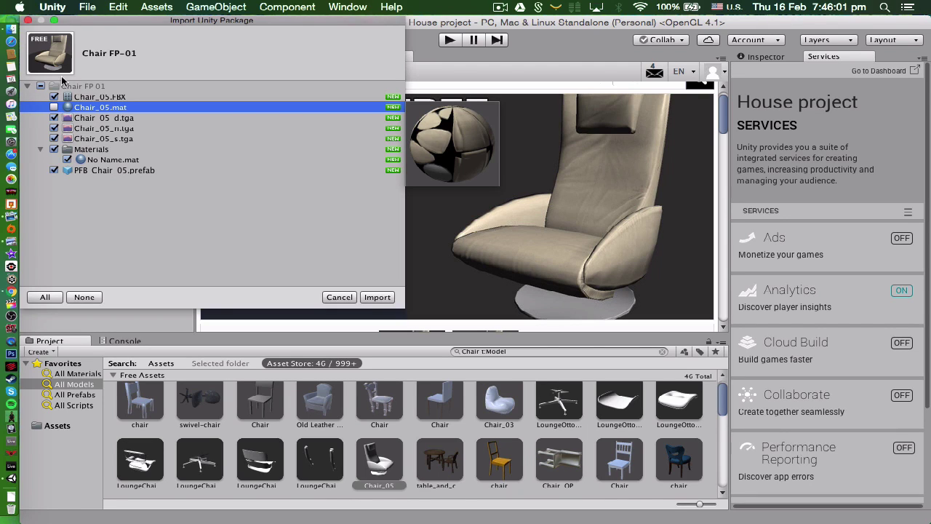
click(55, 108)
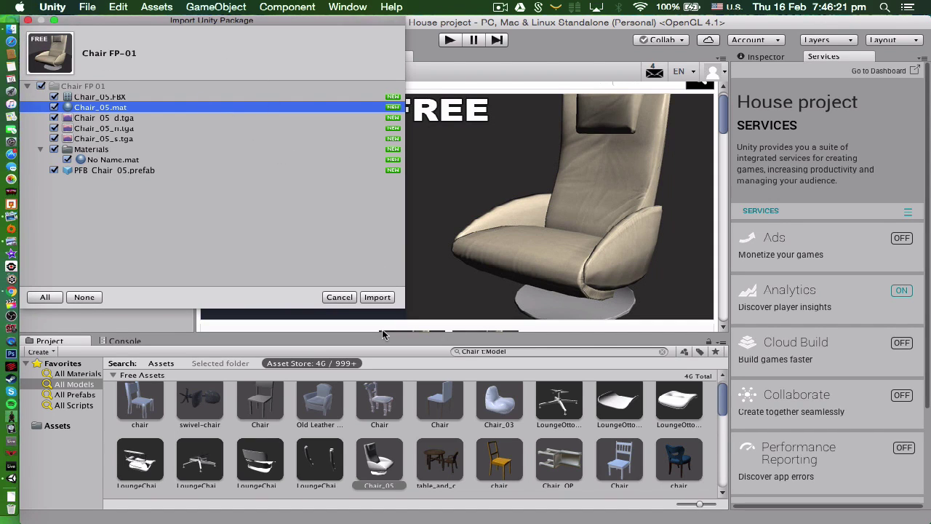
click(377, 297)
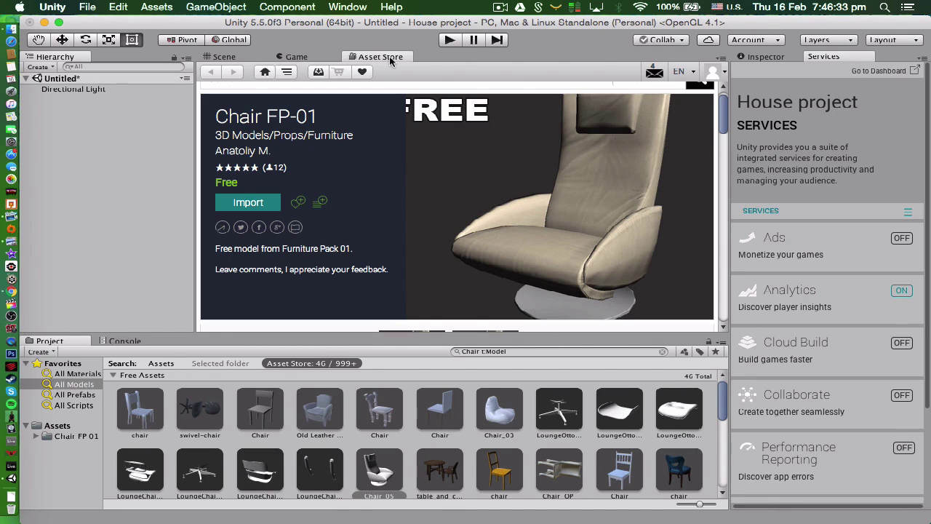
Place the Chair_05 model from the project's Assets into the Scene view.
click(225, 58)
click(158, 363)
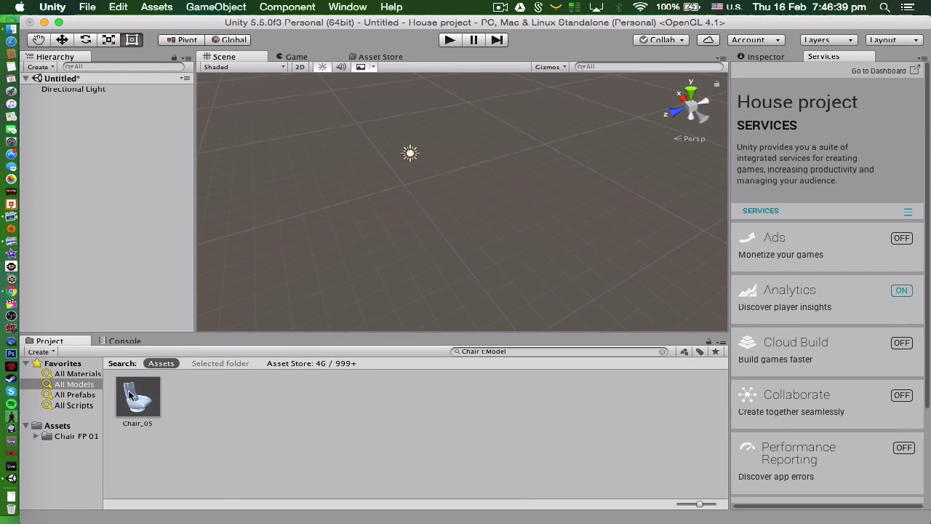
drag(135, 399, 403, 219)
scroll(357, 228, up, 3)
middle_drag(357, 247, 540, 190)
Frame the chair in the view and list the project's materials, Chair_05 and No Name.
key(Up)
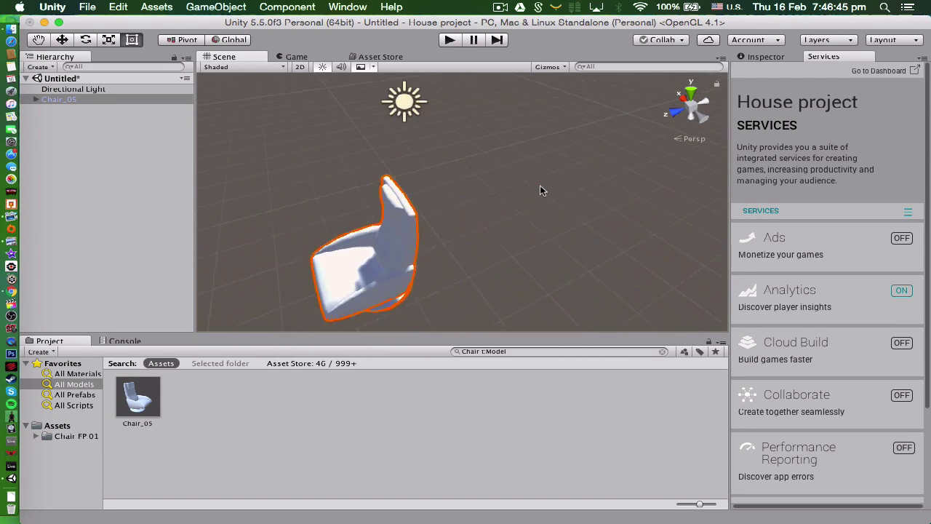
key(f)
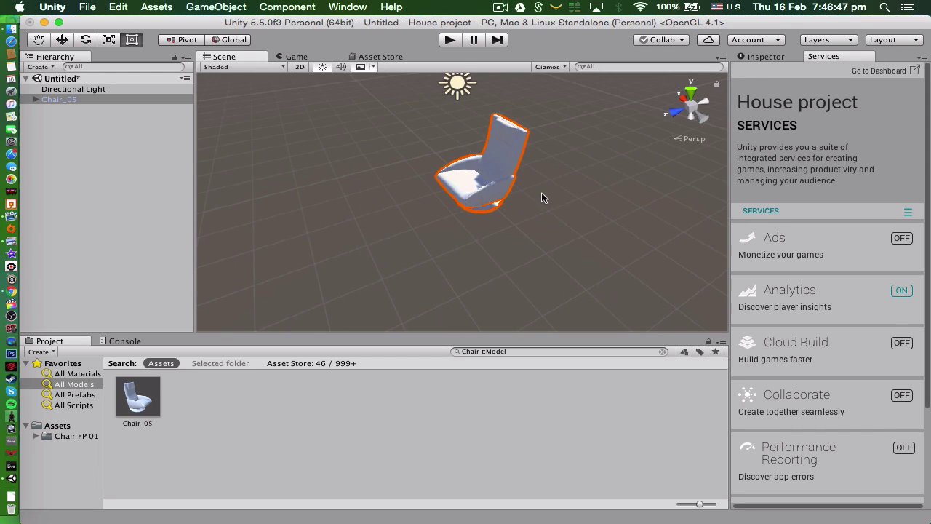
click(541, 193)
key(Right)
key(Left)
key(Up)
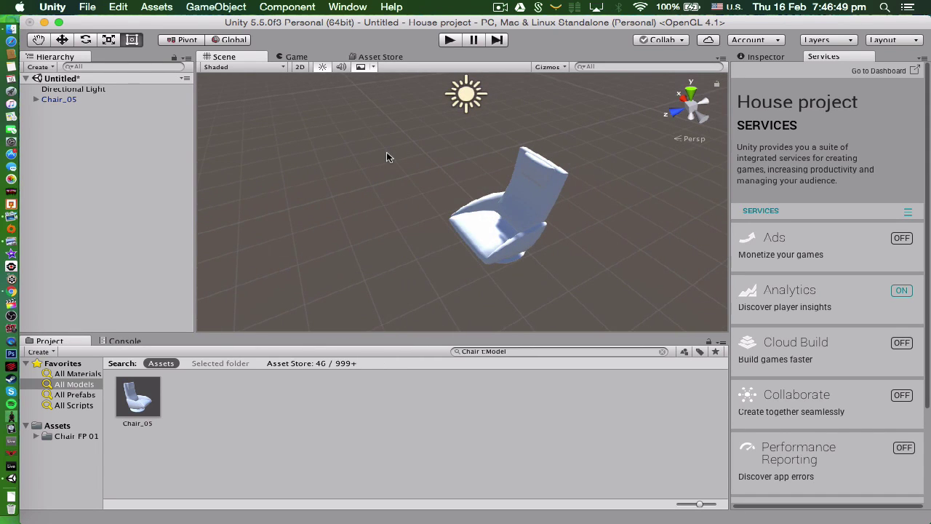
click(79, 373)
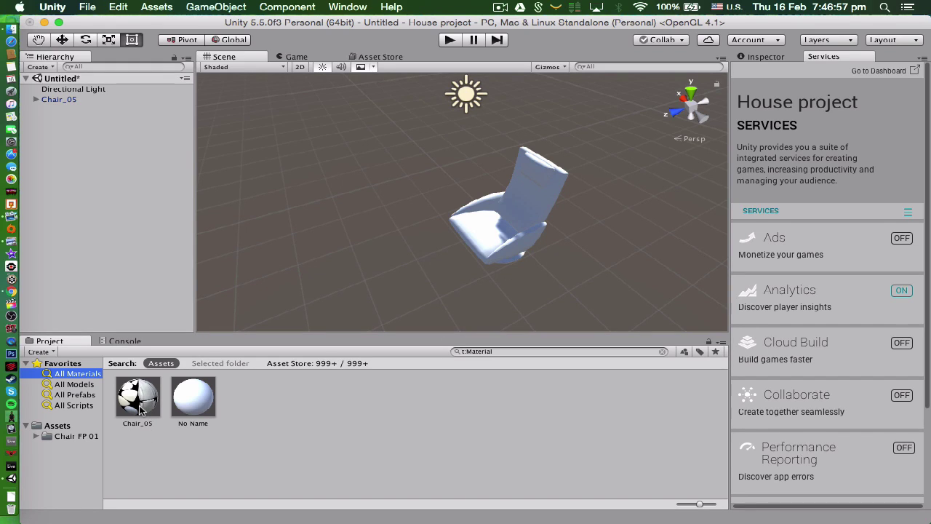
Apply the Chair_05 material to the chair and orbit around the textured armchair.
drag(140, 410, 506, 230)
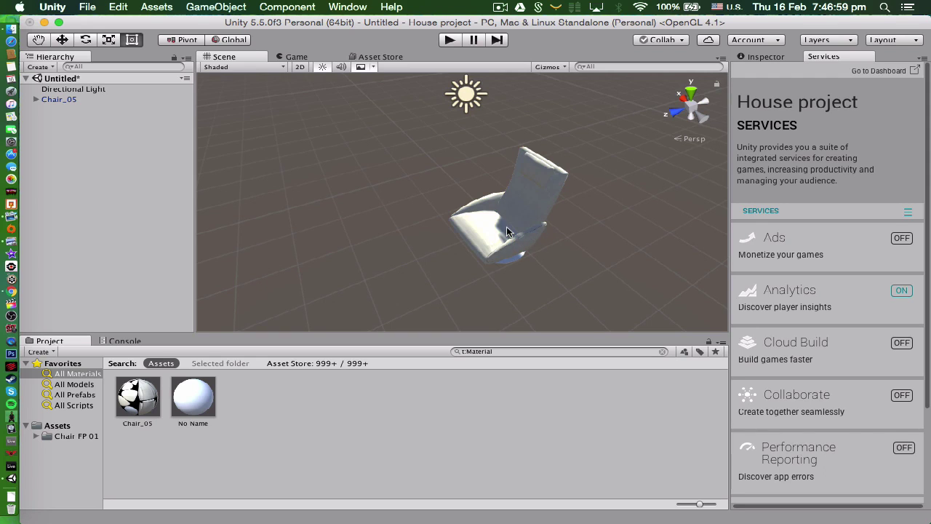
scroll(507, 230, up, 5)
click(401, 156)
alt+drag(400, 156, 614, 118)
scroll(613, 116, down, 4)
scroll(613, 119, up, 8)
scroll(613, 115, down, 5)
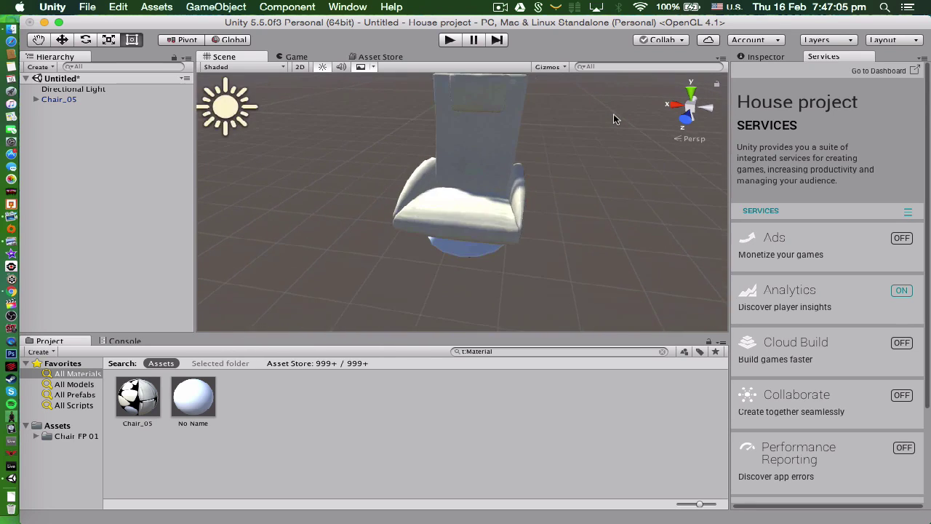
scroll(601, 162, down, 5)
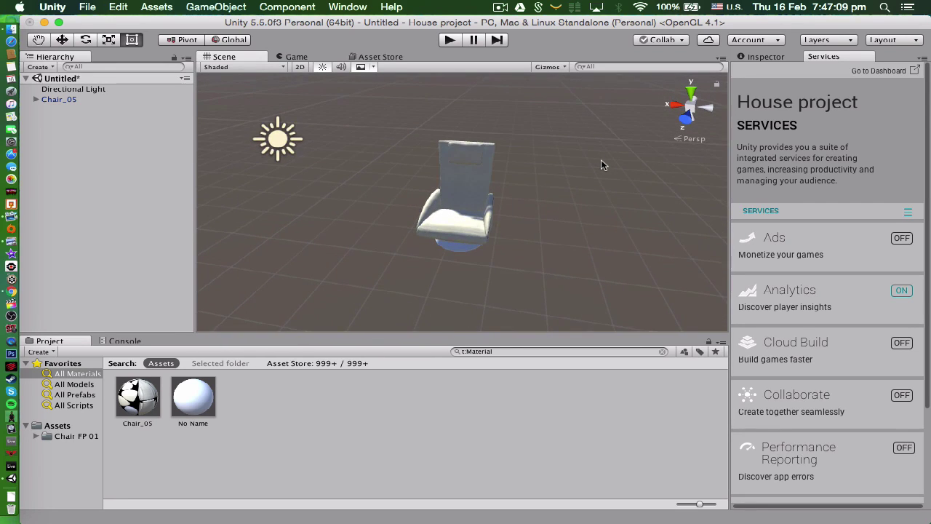
alt+drag(601, 161, 532, 193)
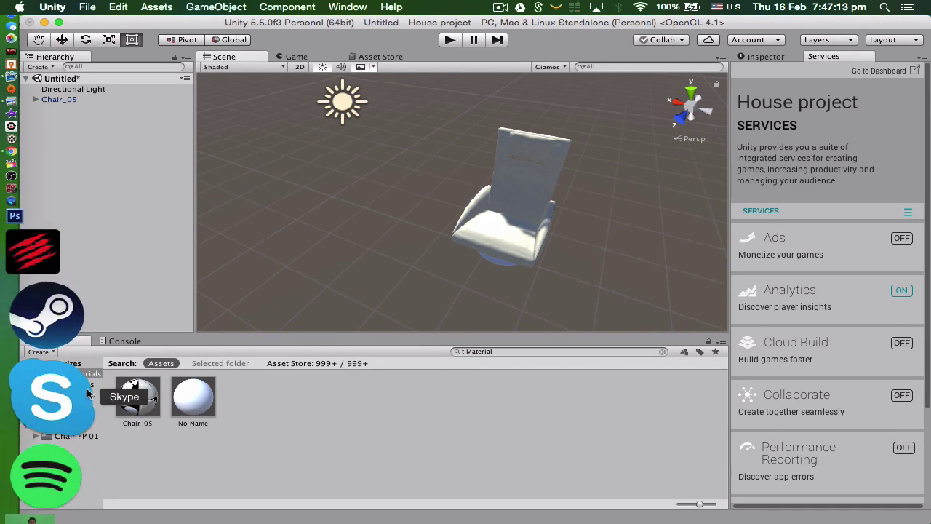
Search Asset Store models for 'wall' and browse the 124 free results.
click(73, 384)
click(304, 365)
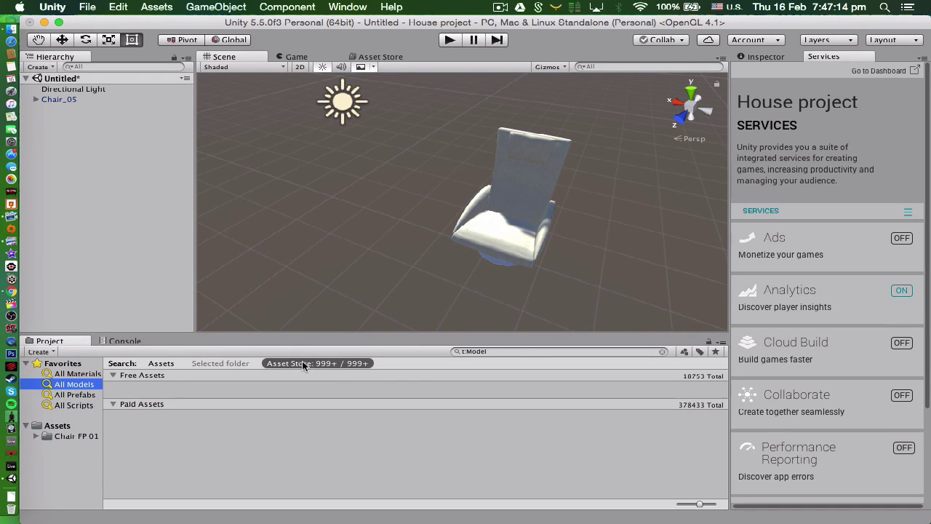
click(523, 351)
text(wall)
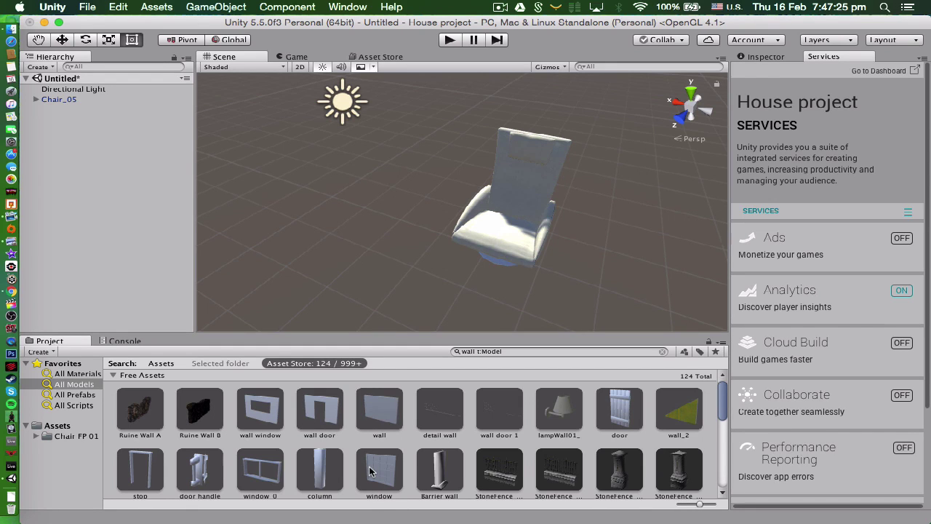
scroll(221, 434, down, 2)
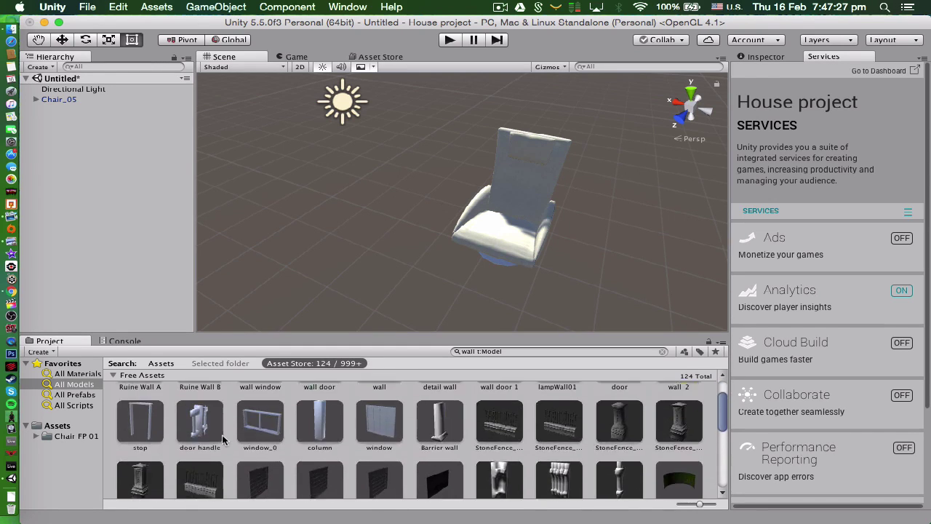
scroll(223, 439, up, 2)
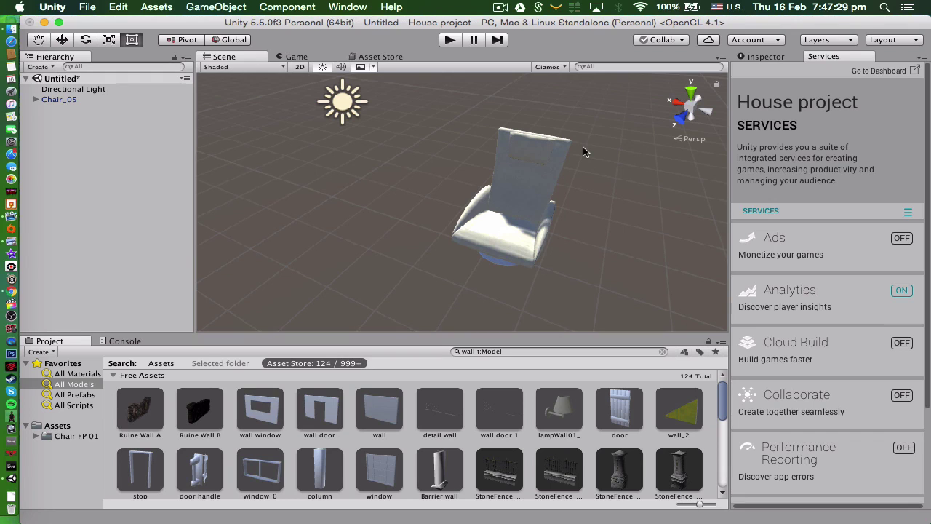
key(Right)
key(Right)
key(Right)
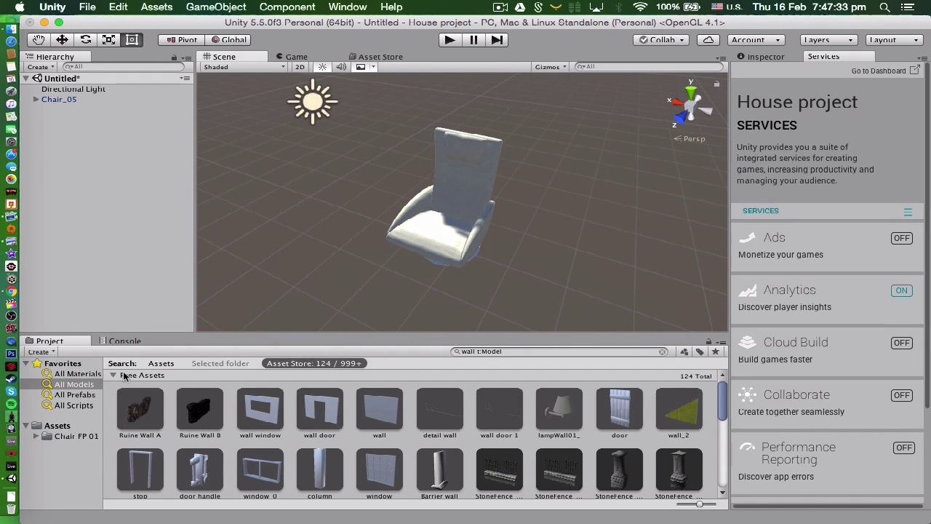
Show All Prefabs so PFB_Chair_05 appears, then select and deselect the chair.
click(82, 373)
click(93, 385)
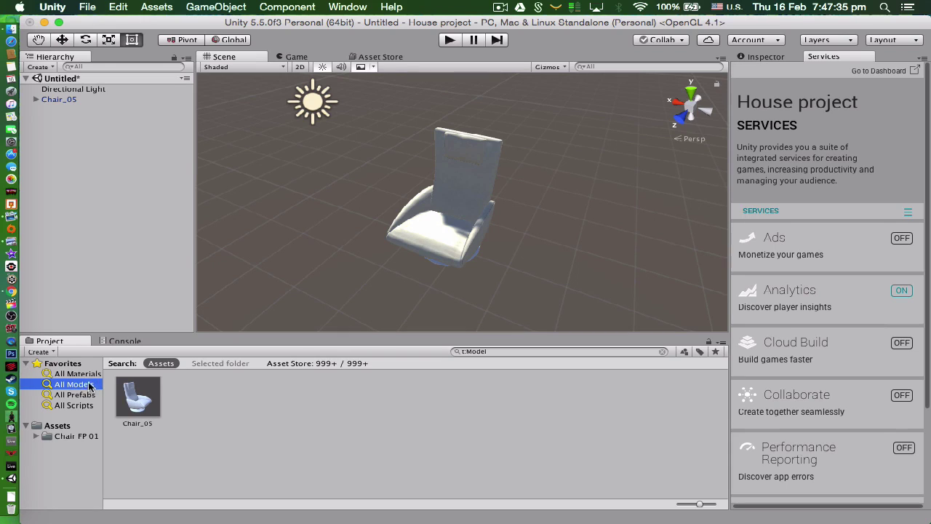
click(90, 398)
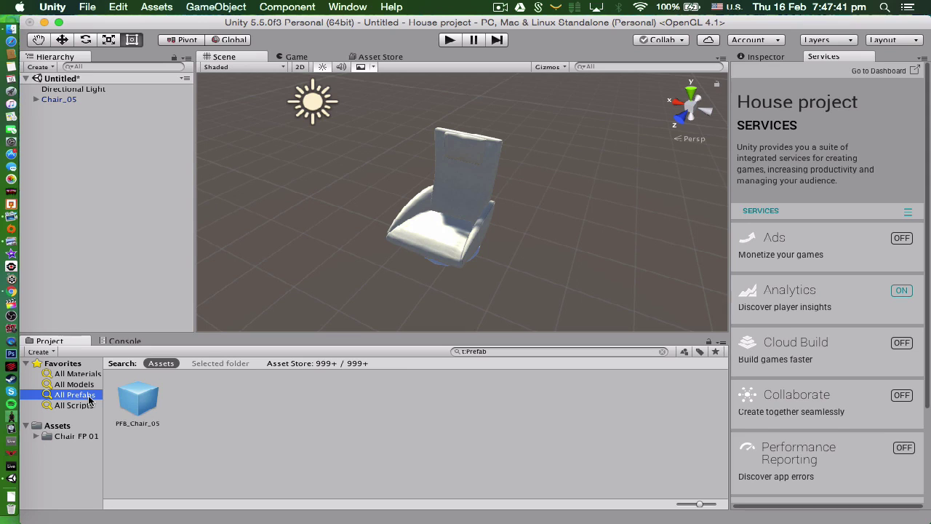
scroll(276, 235, down, 5)
scroll(277, 235, up, 8)
scroll(276, 235, down, 3)
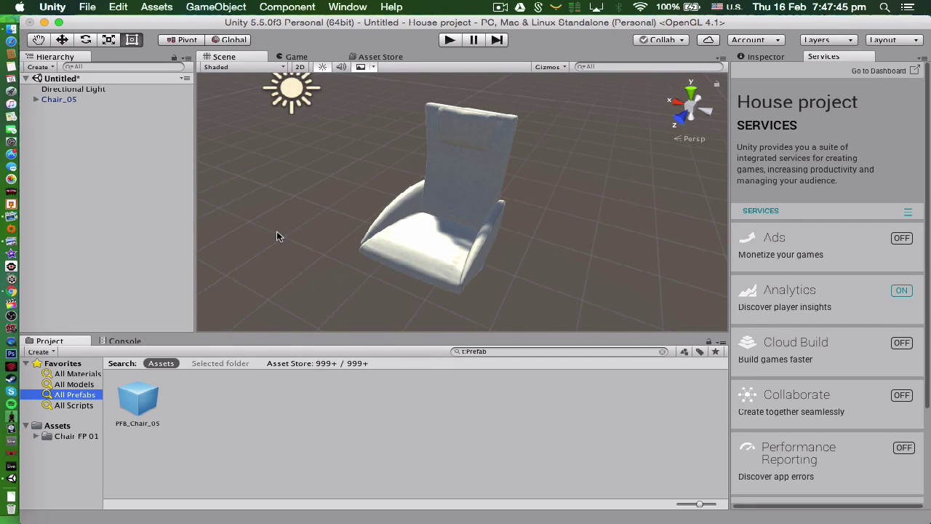
click(378, 233)
click(317, 165)
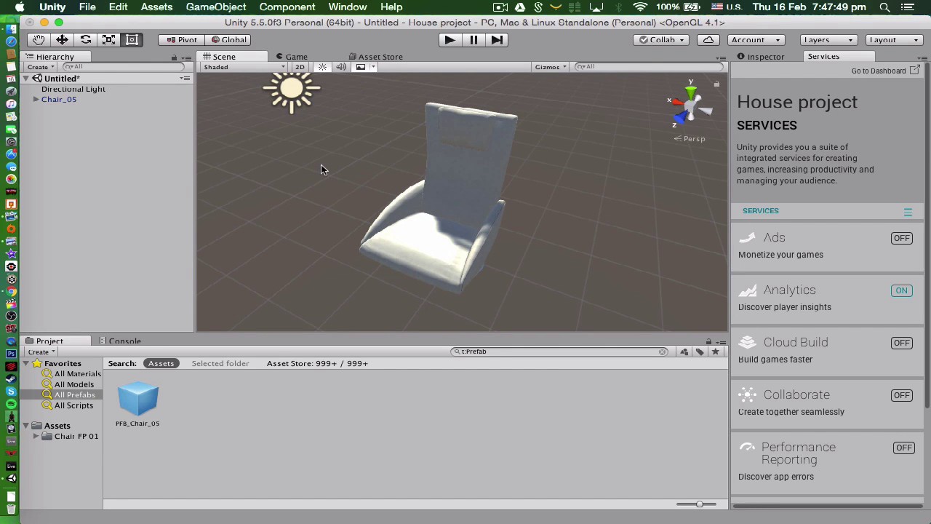